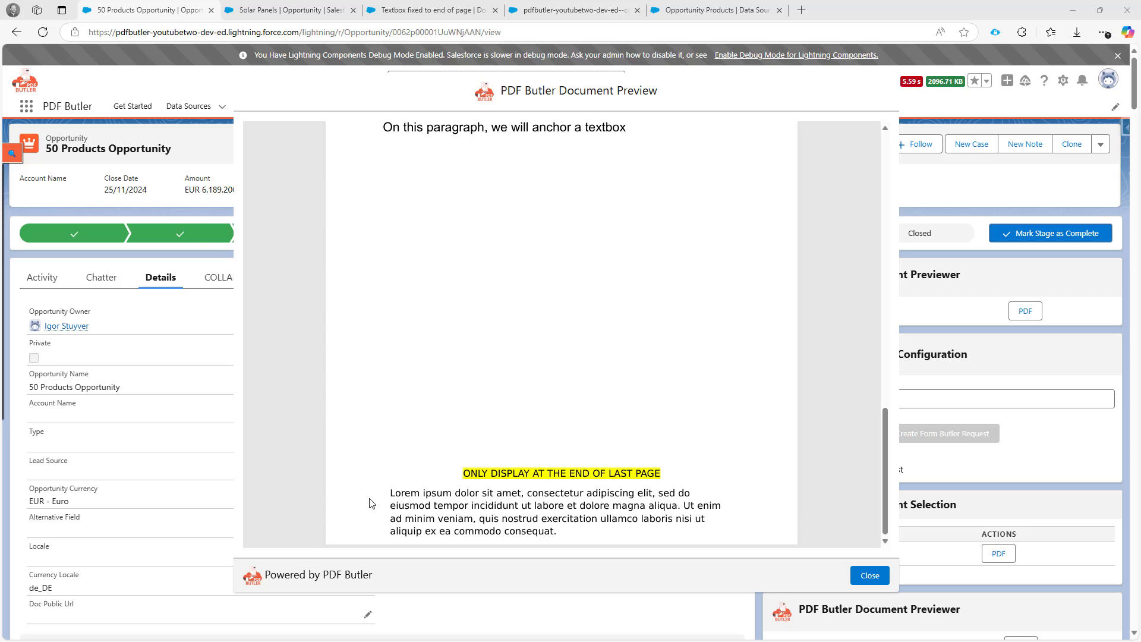
- Review the generated PDF for 50 Products Opportunity, checking the product table pages and the end-of-last-page textbox, and close the preview
scroll(378, 468, "up", 10)
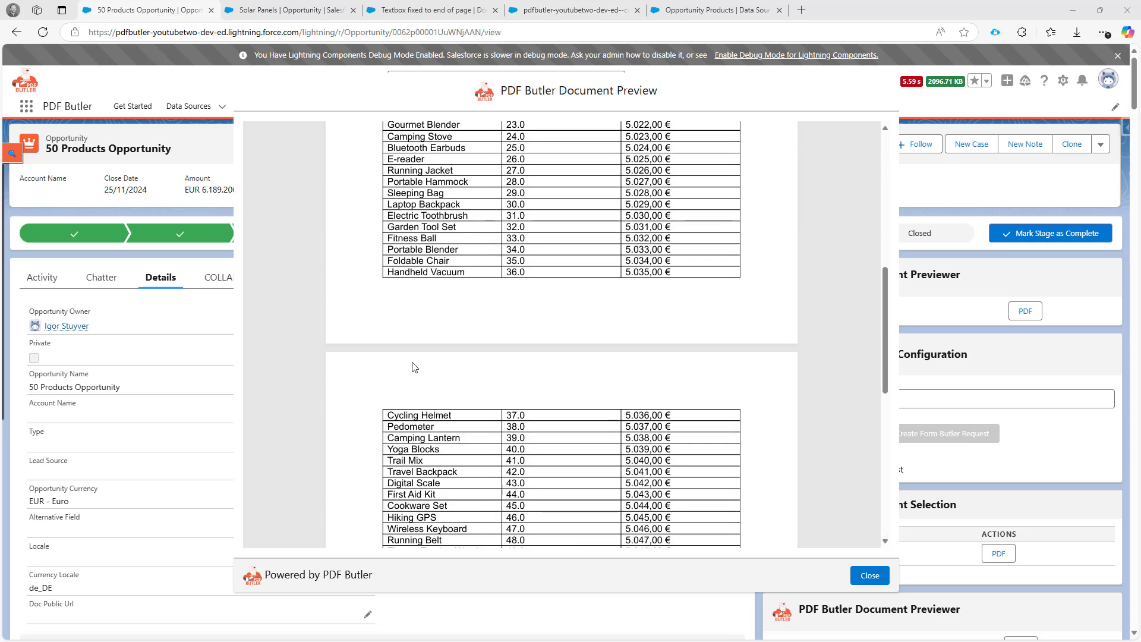
scroll(453, 345, "down", 6)
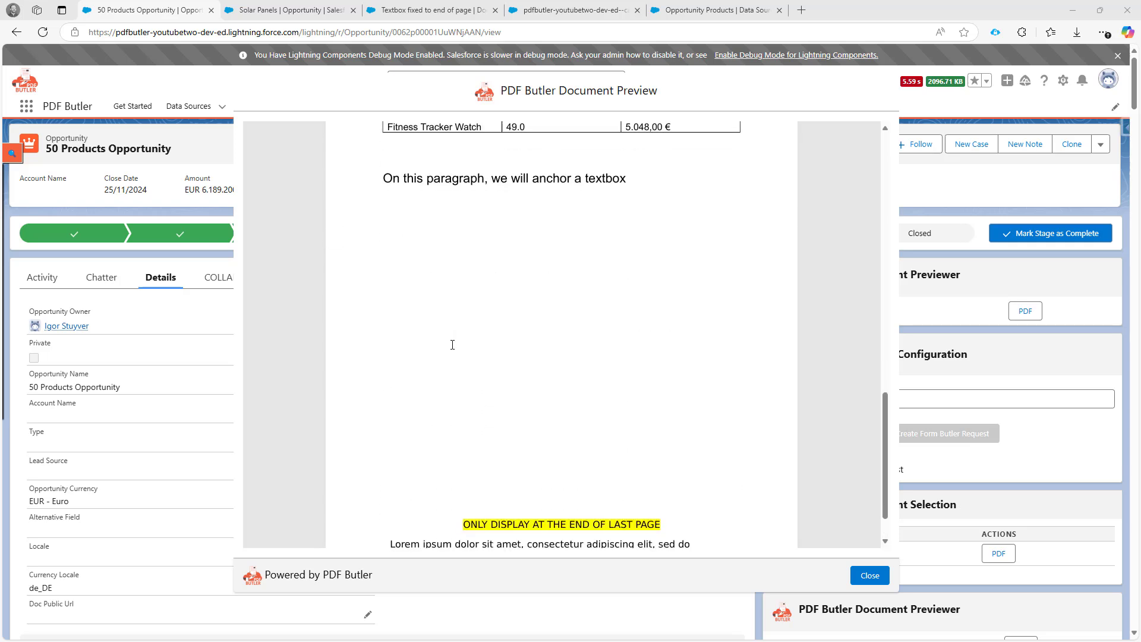
scroll(453, 345, "down", 1)
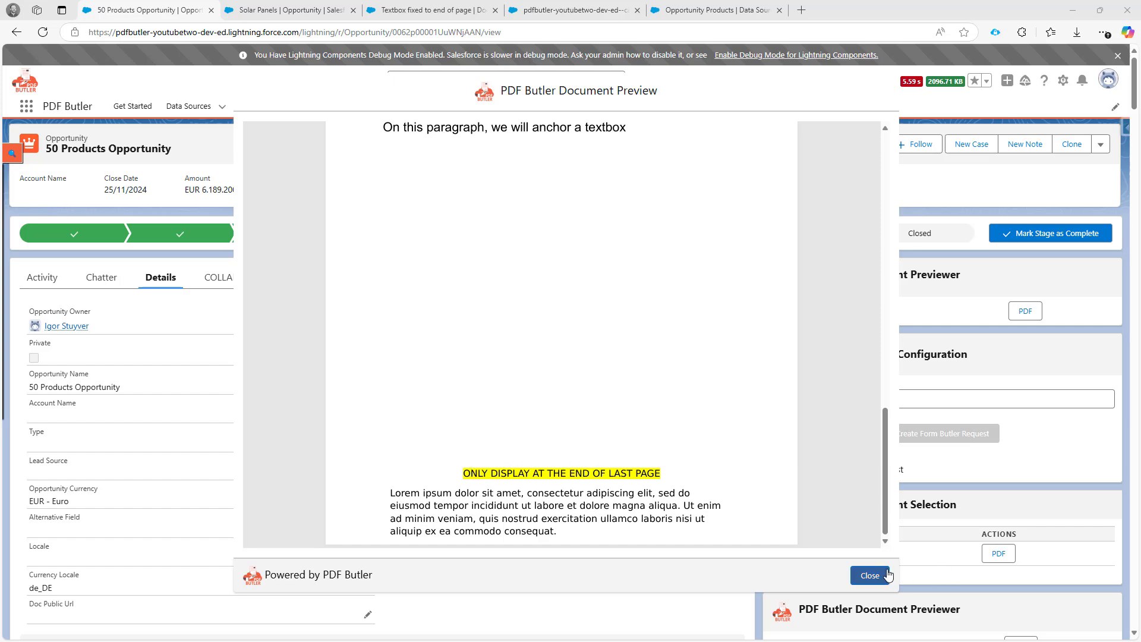
scroll(674, 407, "up", 20)
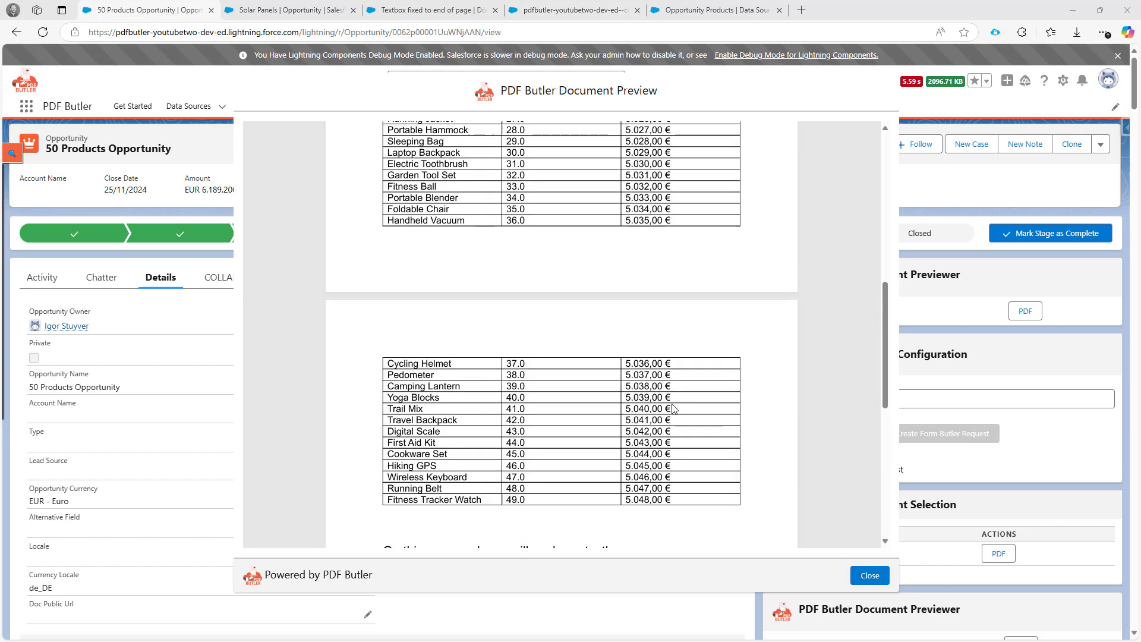
scroll(674, 406, "down", 20)
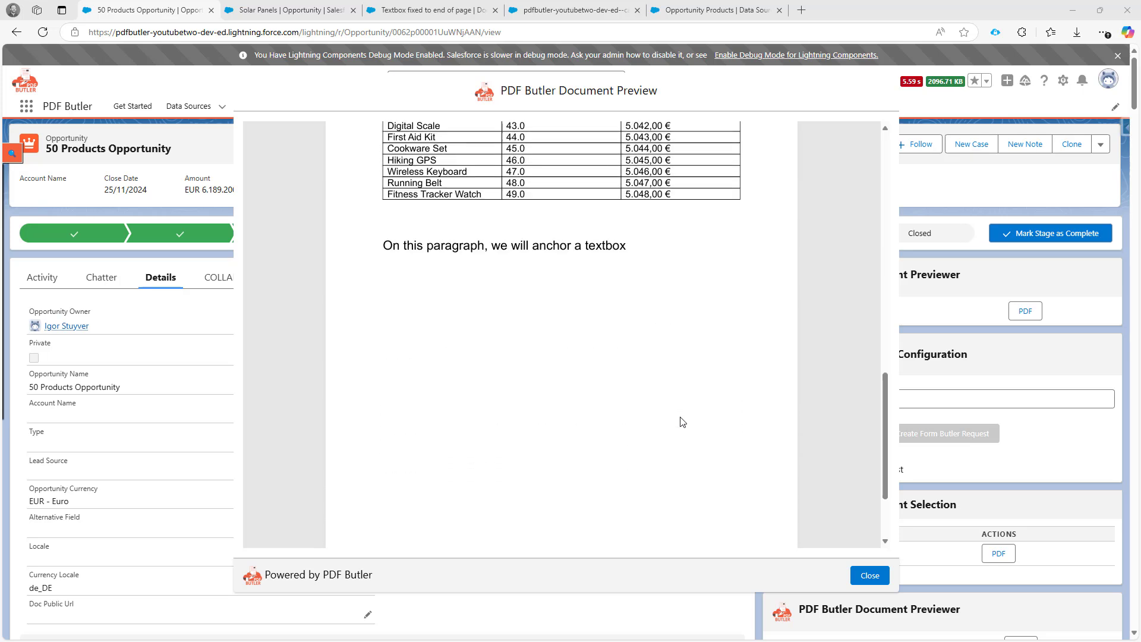
left_click(869, 576)
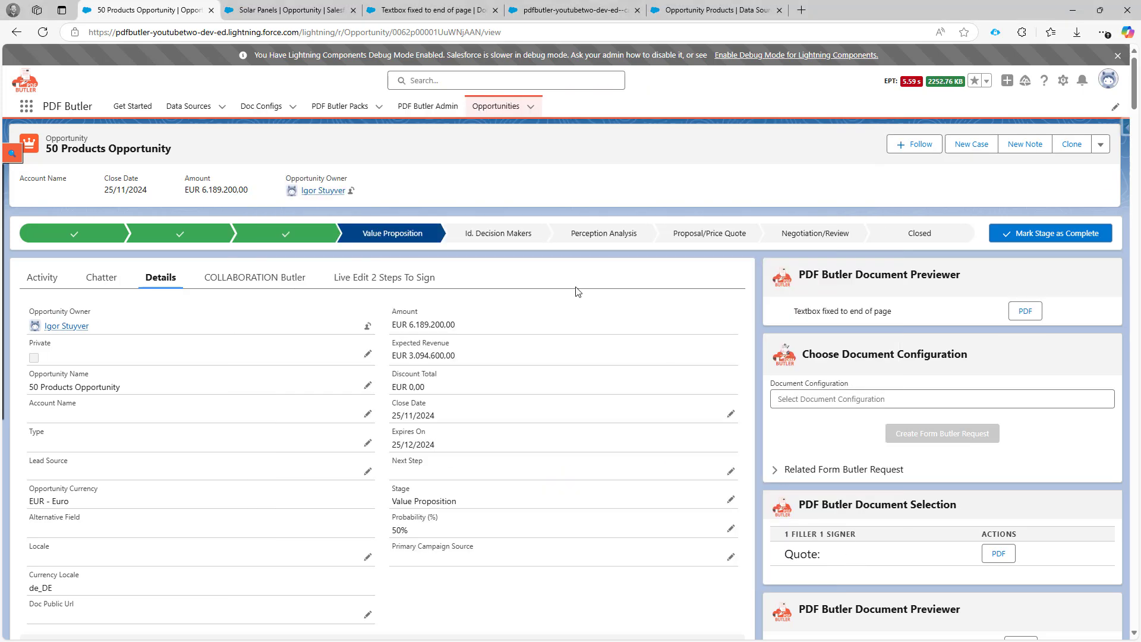
- Preview the "Textbox fixed to end of page" PDF for the Solar Panels opportunity, check where its textbox sits, and close the preview
left_click(291, 14)
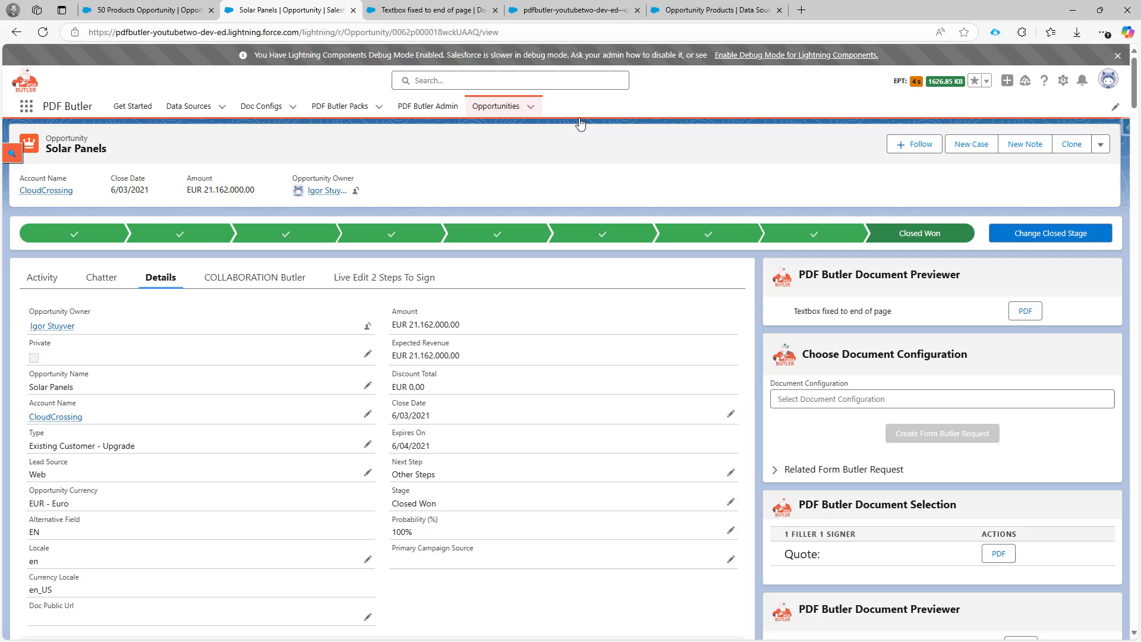
left_click(1026, 311)
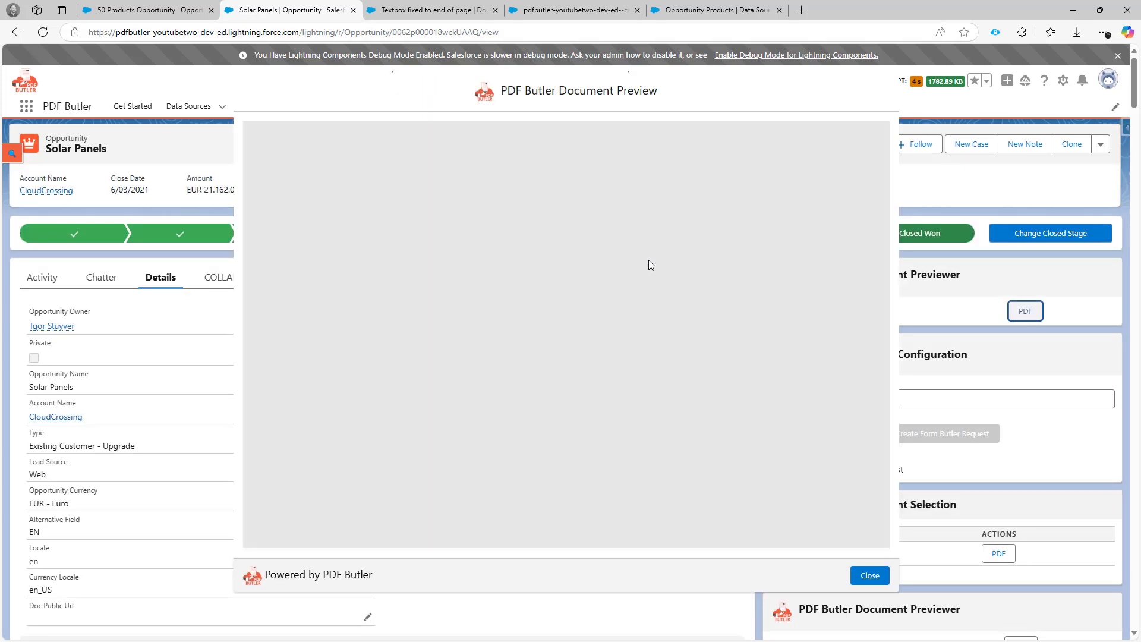
scroll(587, 372, "down", 3)
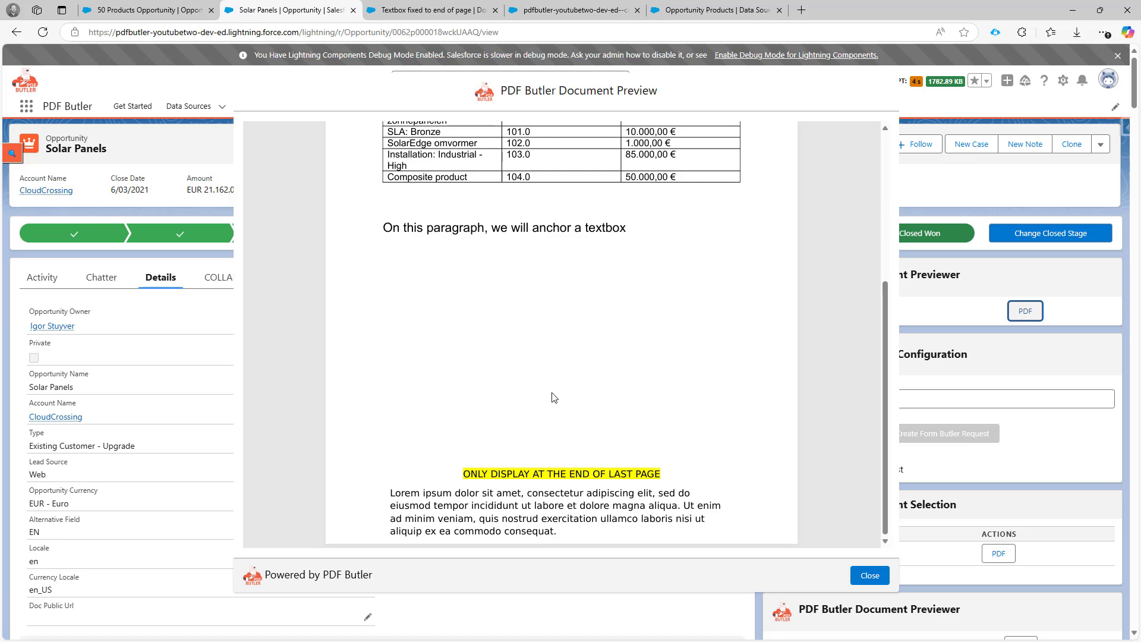
left_click(871, 576)
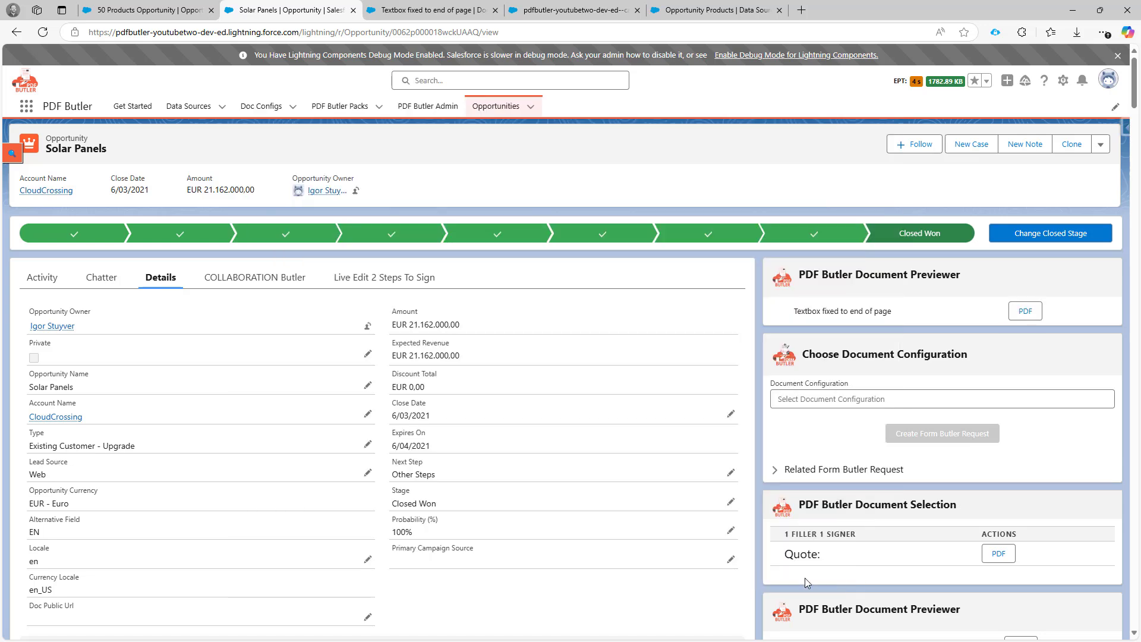
- Switch to the Word template and copy all the text inside the textbox at the bottom of the page
left_click_drag(613, 641, 398, 63)
double_click(397, 63)
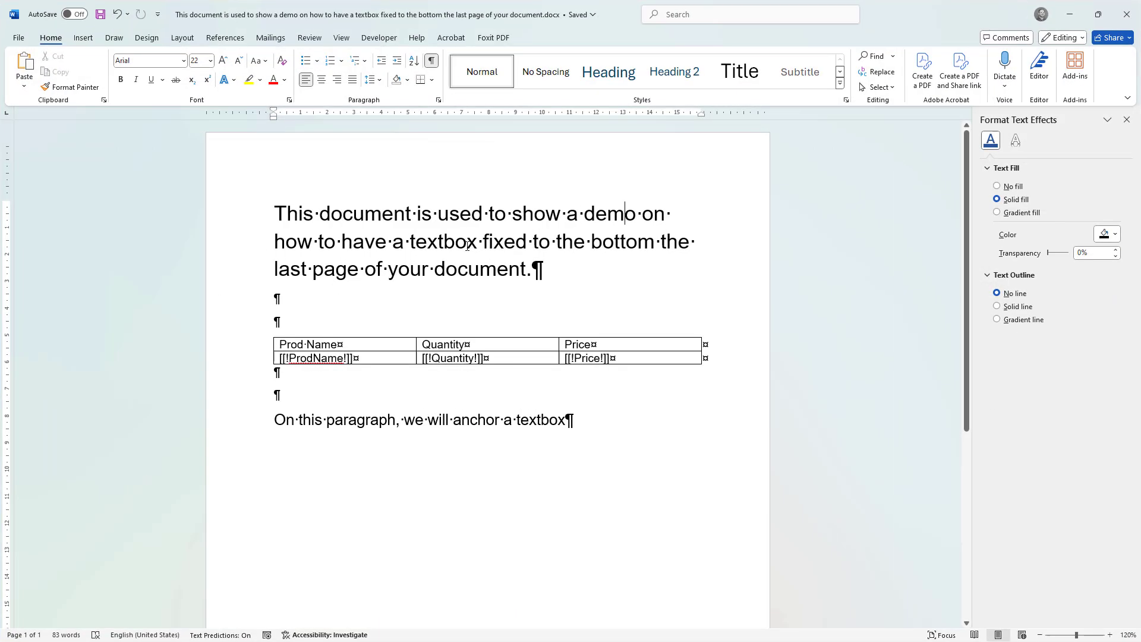
scroll(471, 273, "down", 15)
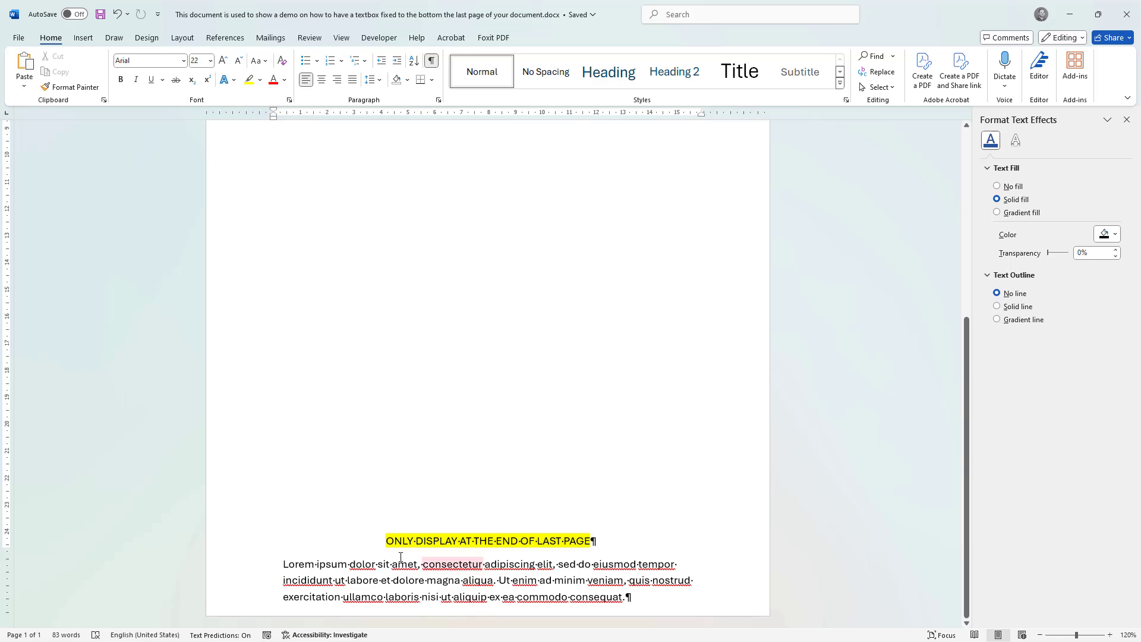
left_click_drag(386, 541, 631, 598)
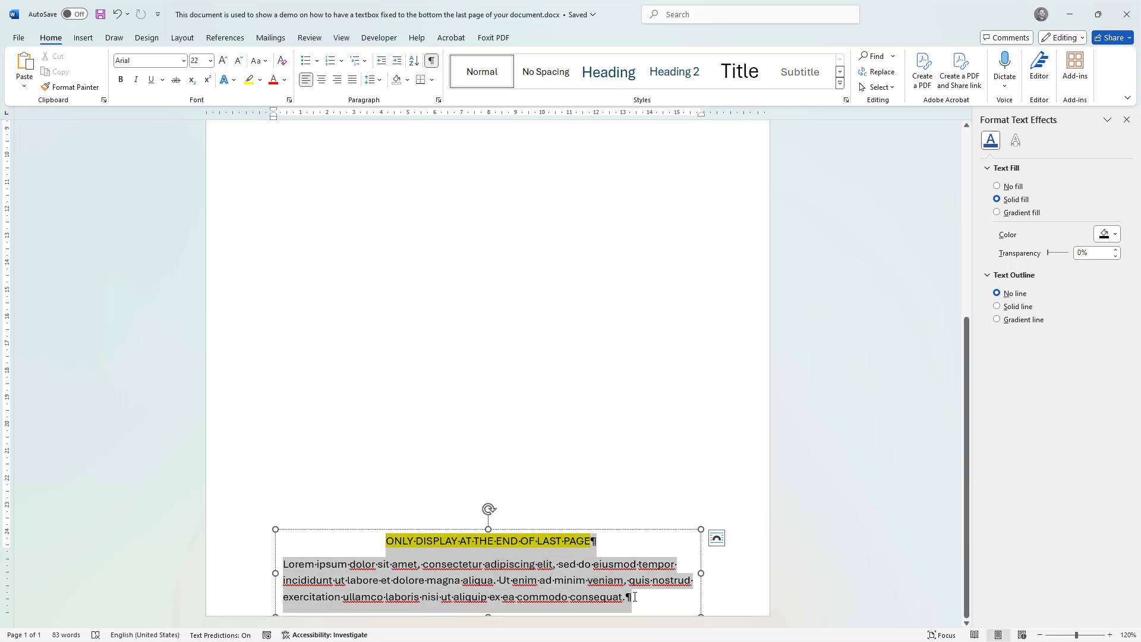
right_click(562, 572)
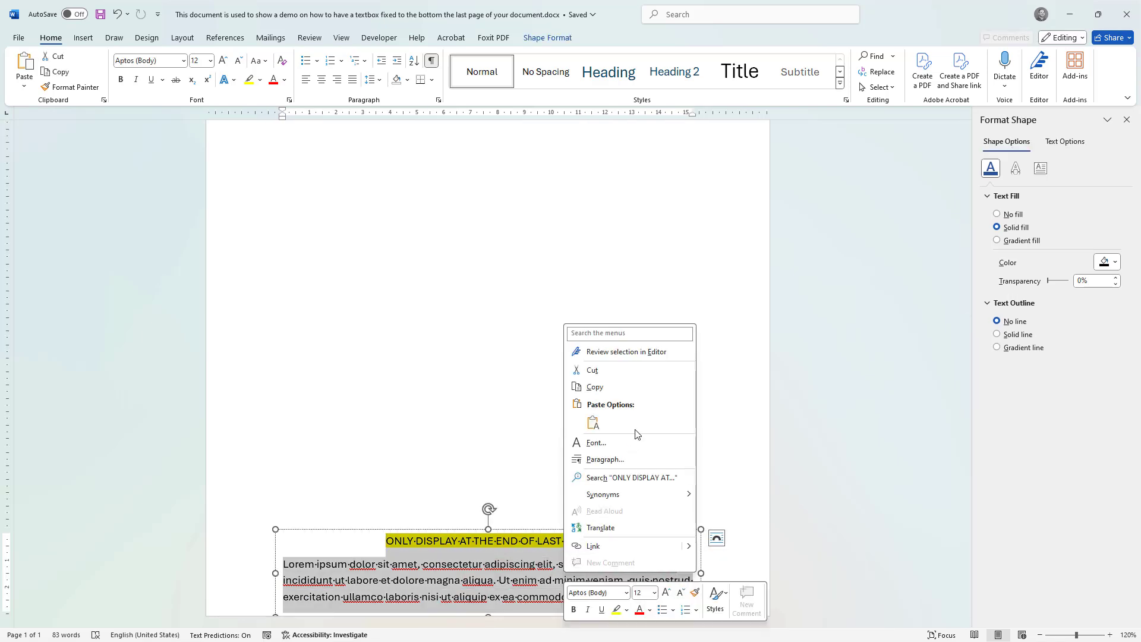
left_click(626, 387)
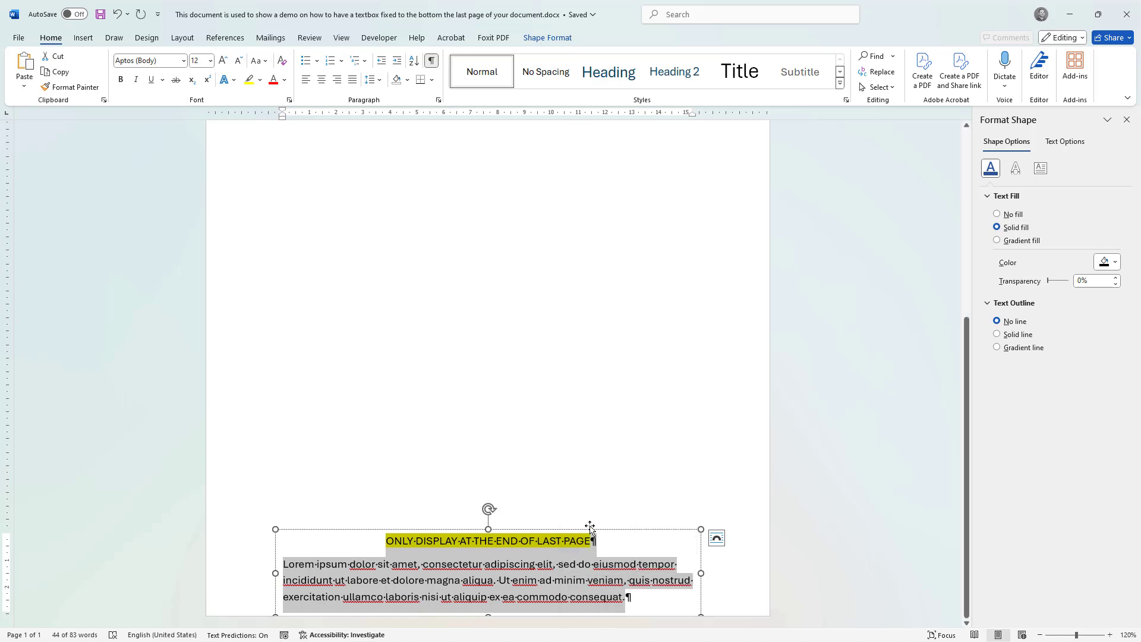
- Delete the existing "ONLY DISPLAY AT THE END OF LAST PAGE" textbox from the bottom of the page
left_click(608, 528)
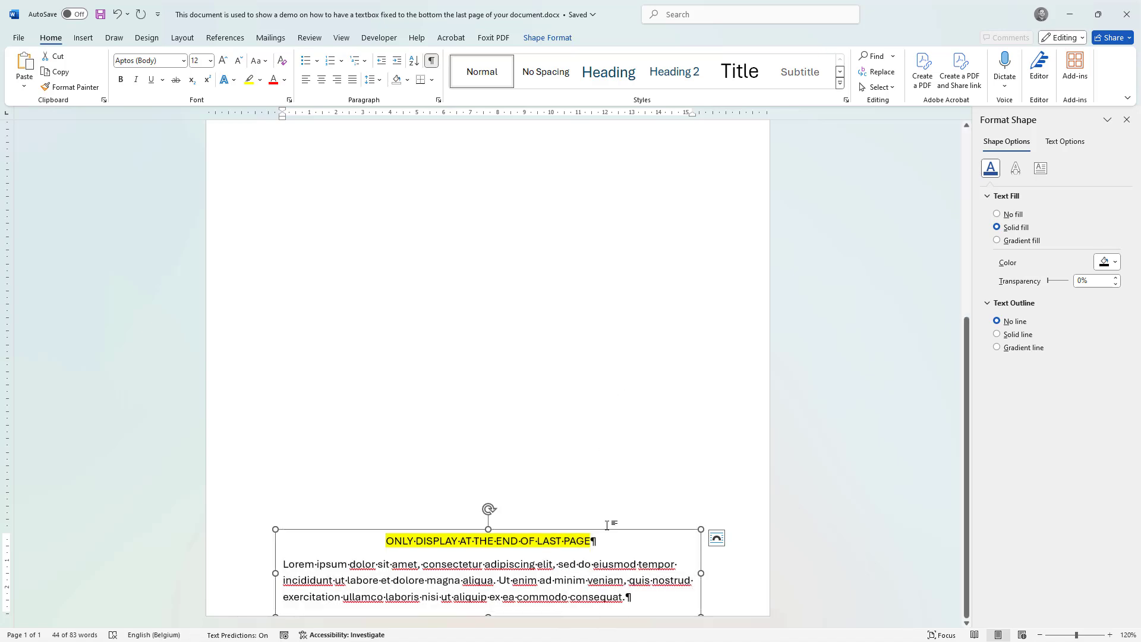
left_click(607, 521)
scroll(546, 324, "up", 10)
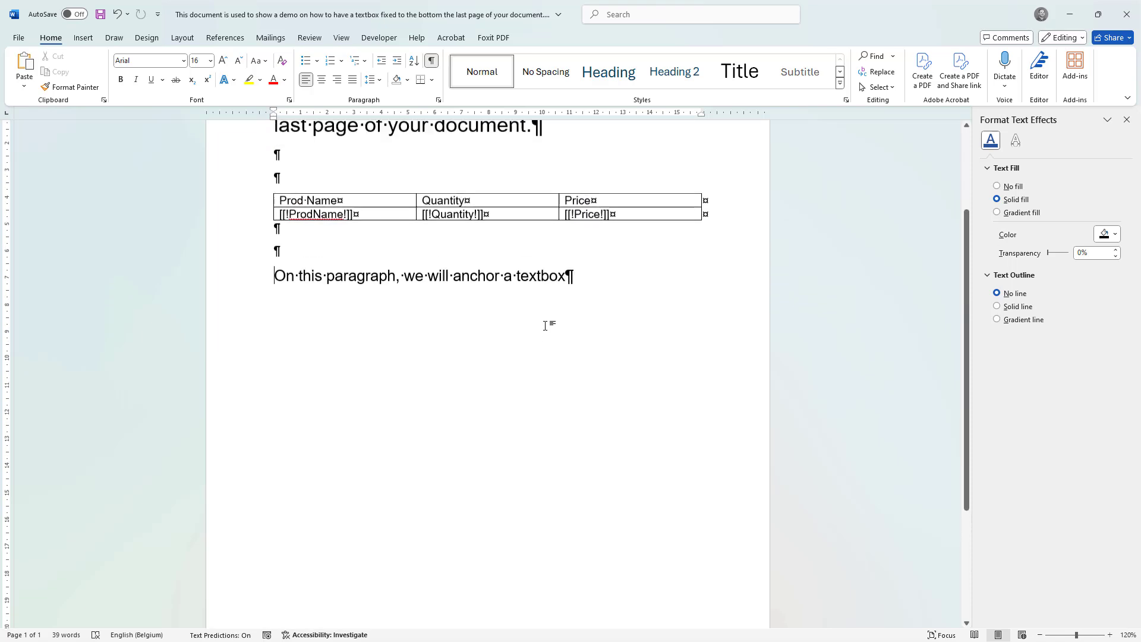
- Toggle the formatting marks off and on, and check the extent of the paragraph "On this paragraph, we will anchor a textbox"
left_click(432, 62)
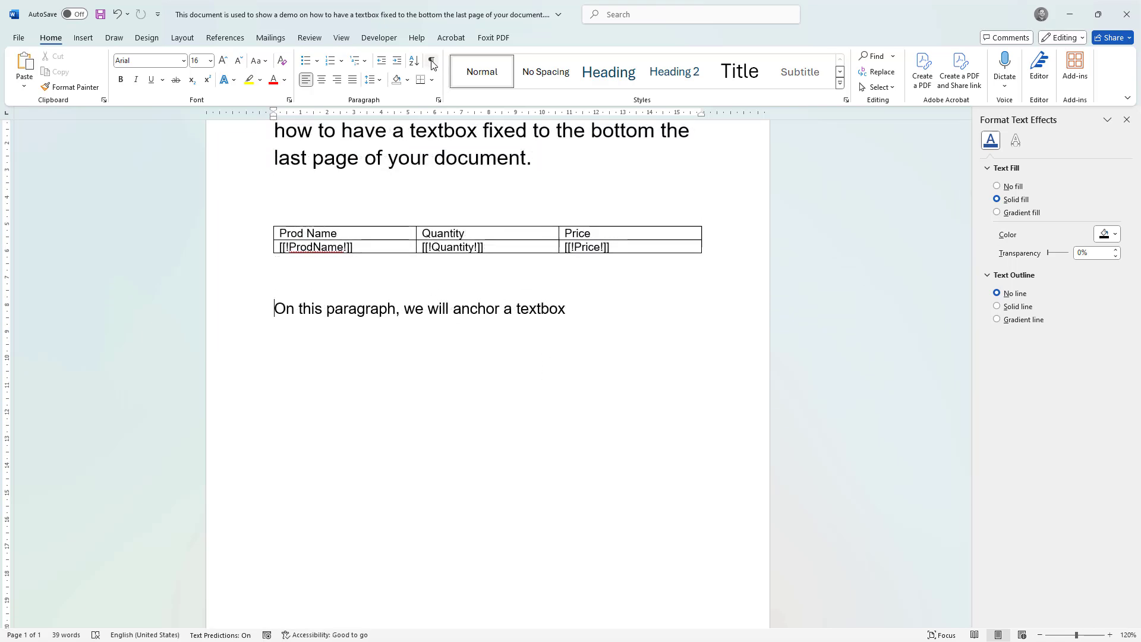
left_click(432, 62)
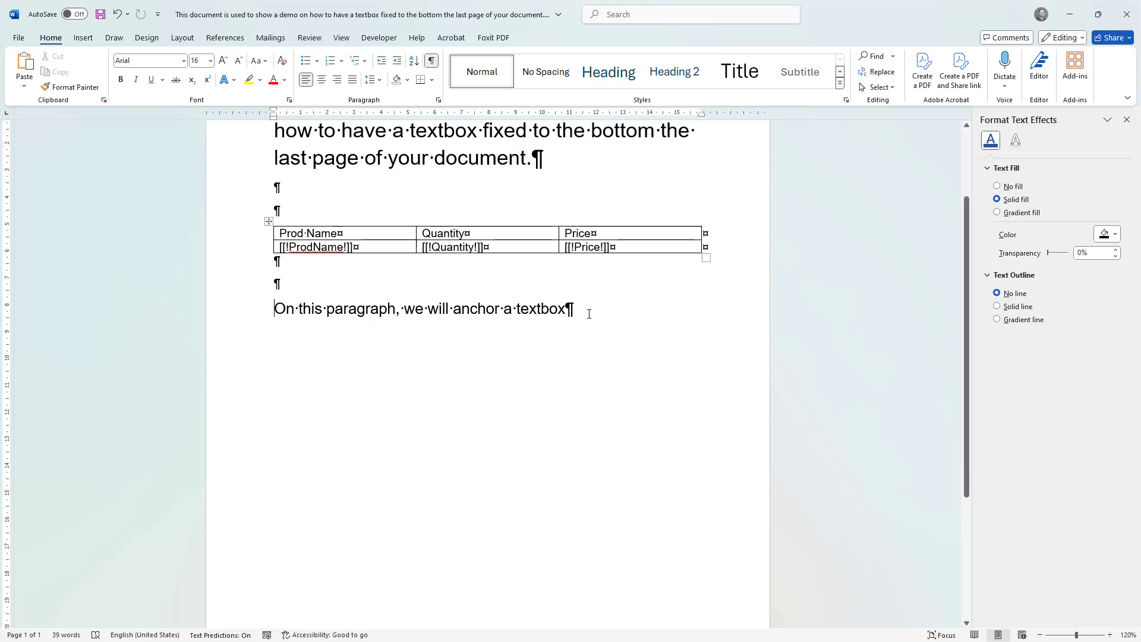
left_click(570, 310)
left_click(245, 321)
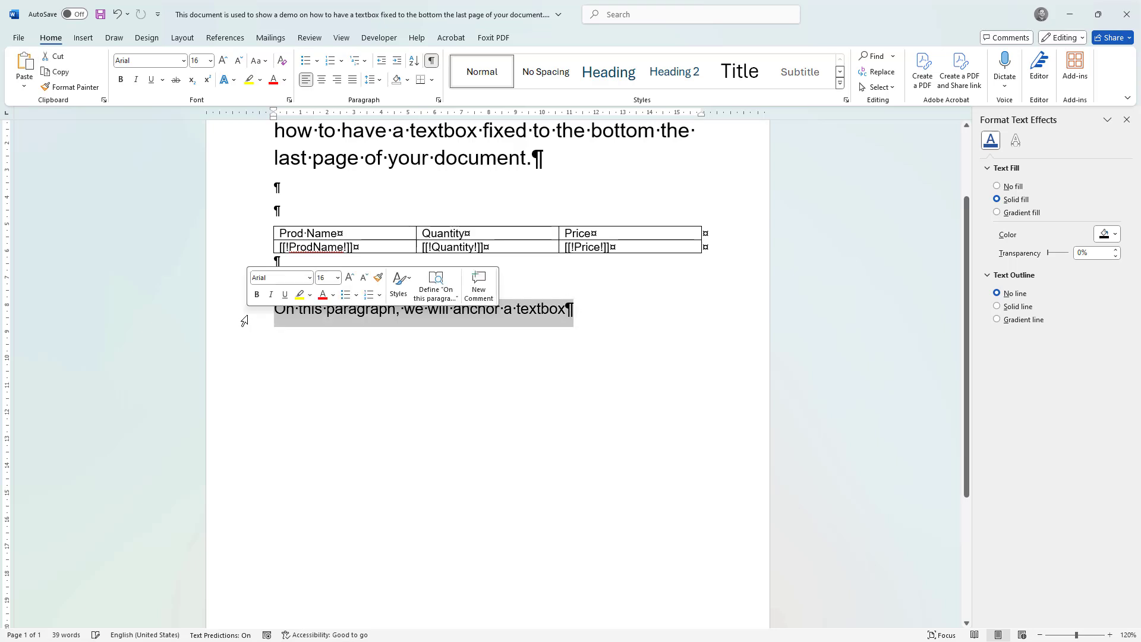
left_click(283, 314)
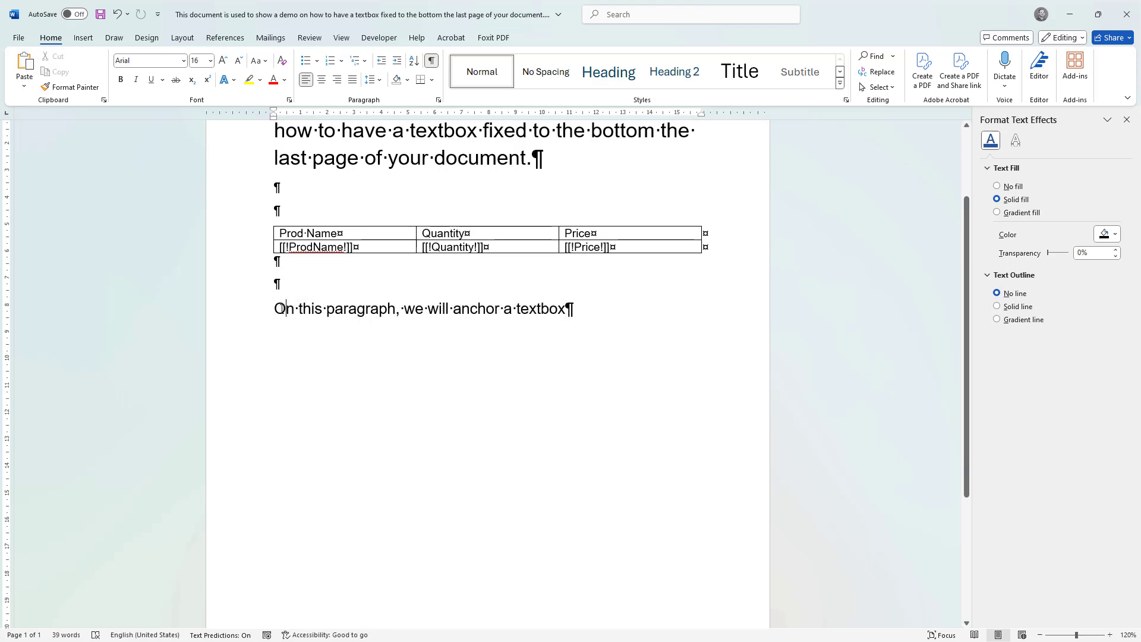
left_click_drag(283, 311, 551, 307)
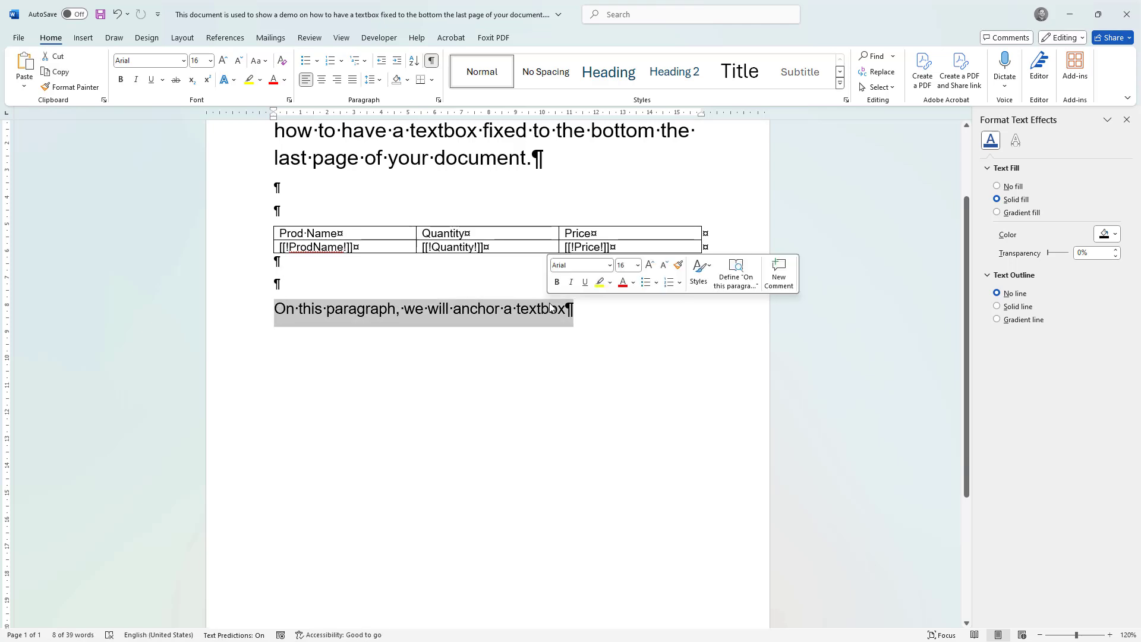
left_click(567, 312)
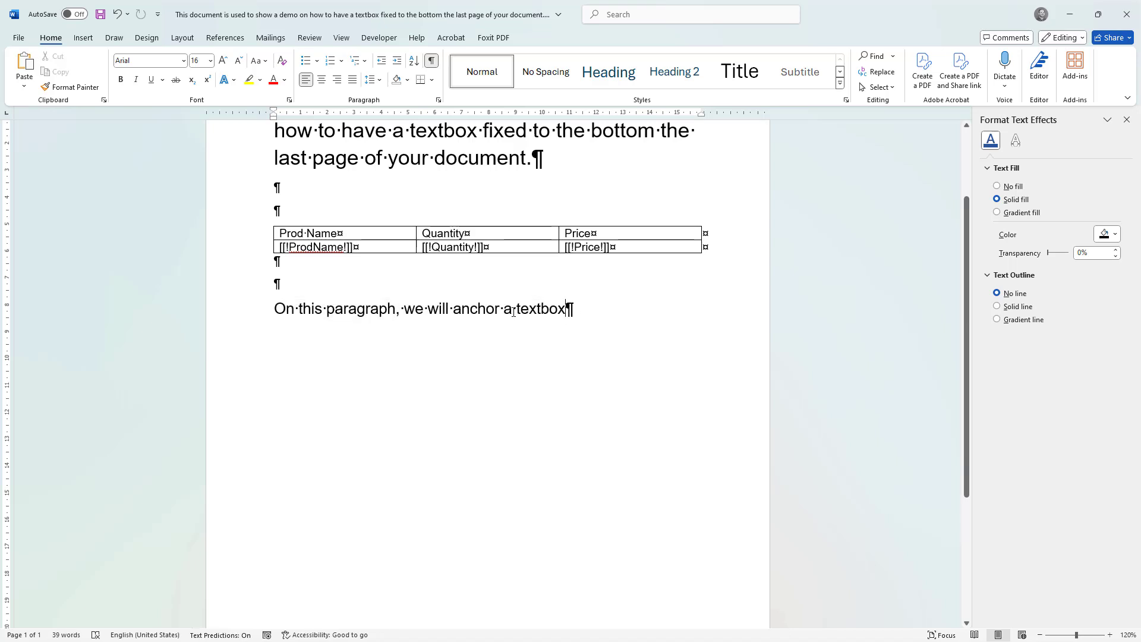
left_click_drag(283, 311, 570, 313)
- Insert a Simple Text Box at the end of the paragraph "On this paragraph, we will anchor a textbox"
left_click(569, 313)
left_click(83, 38)
left_click(653, 85)
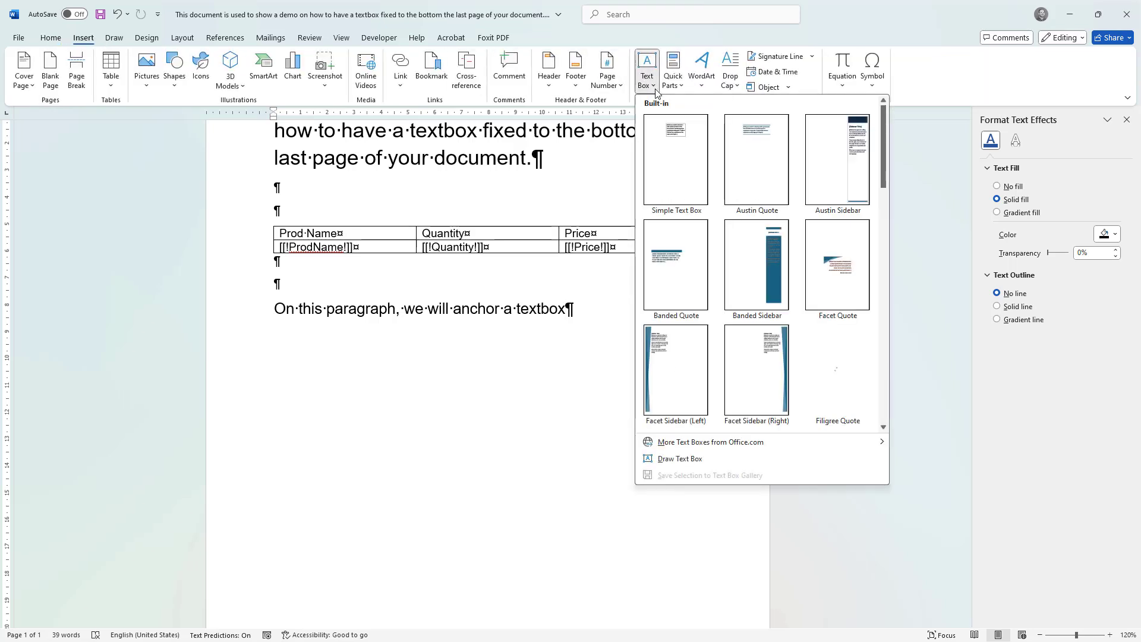
left_click(677, 159)
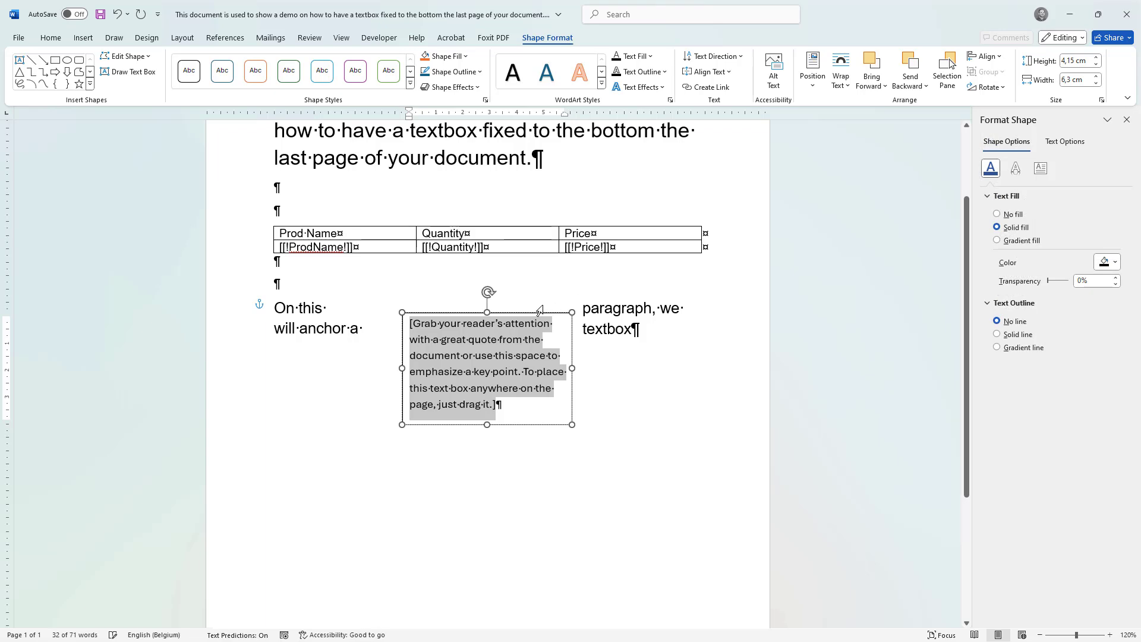
- Move the text box just below its anchor paragraph and widen it on both sides to about 16,08 cm, matching the table
left_click_drag(539, 310, 533, 367)
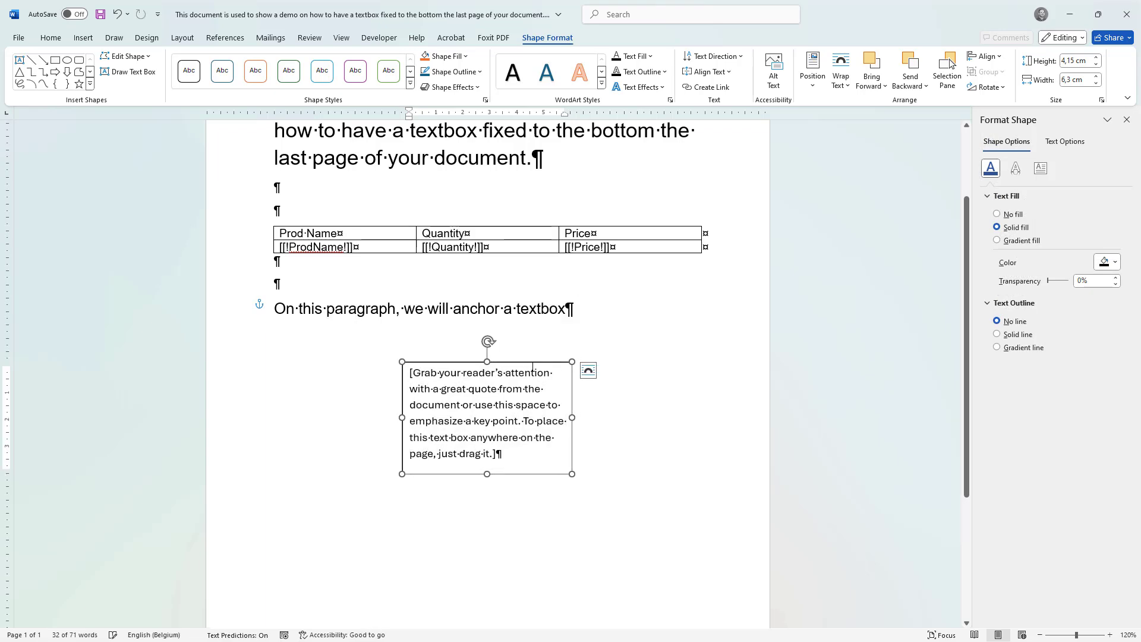
left_click_drag(398, 418, 272, 426)
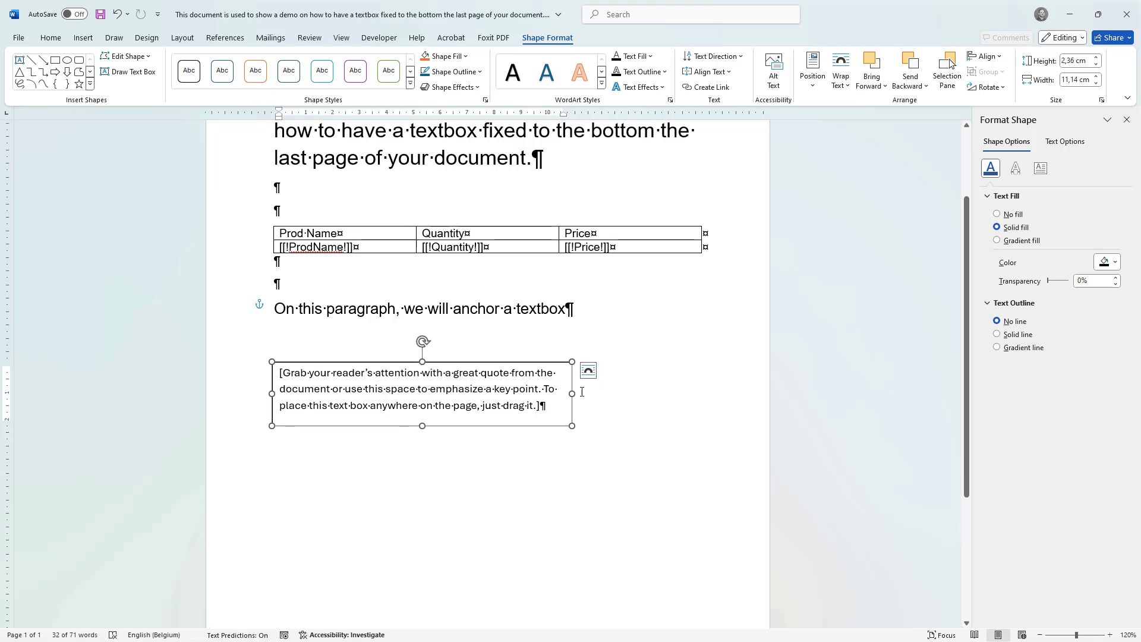
left_click_drag(578, 395, 705, 390)
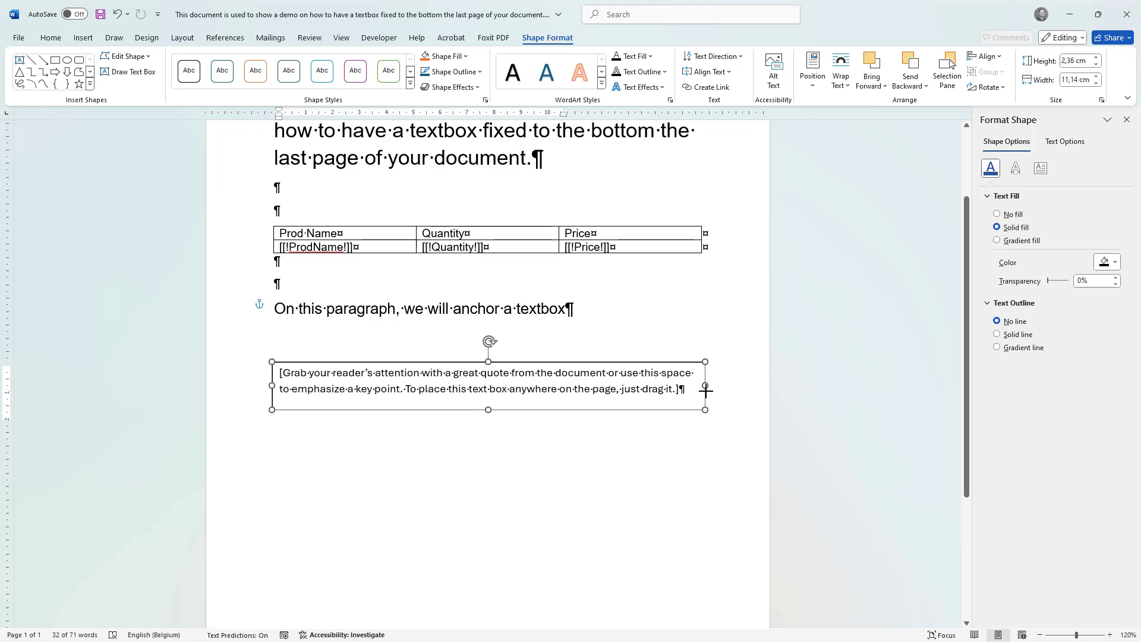
- Replace the text box's placeholder text with the copied "ONLY DISPLAY AT THE END OF LAST PAGE" heading and Lorem ipsum text
triple_click(565, 393)
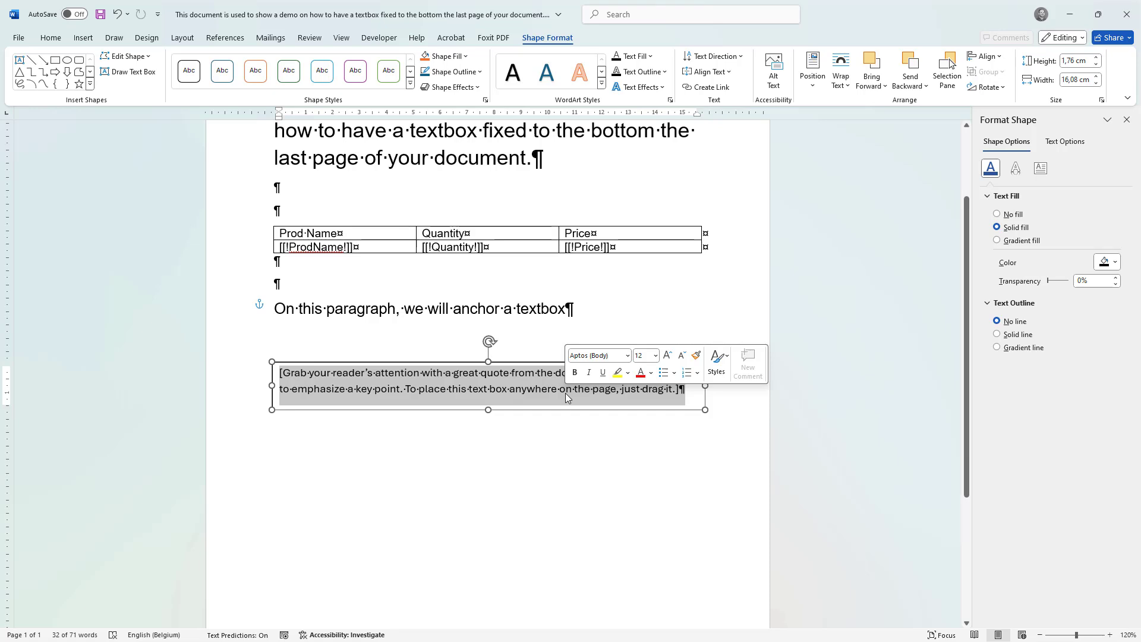
key("Delete")
key("ctrl+v")
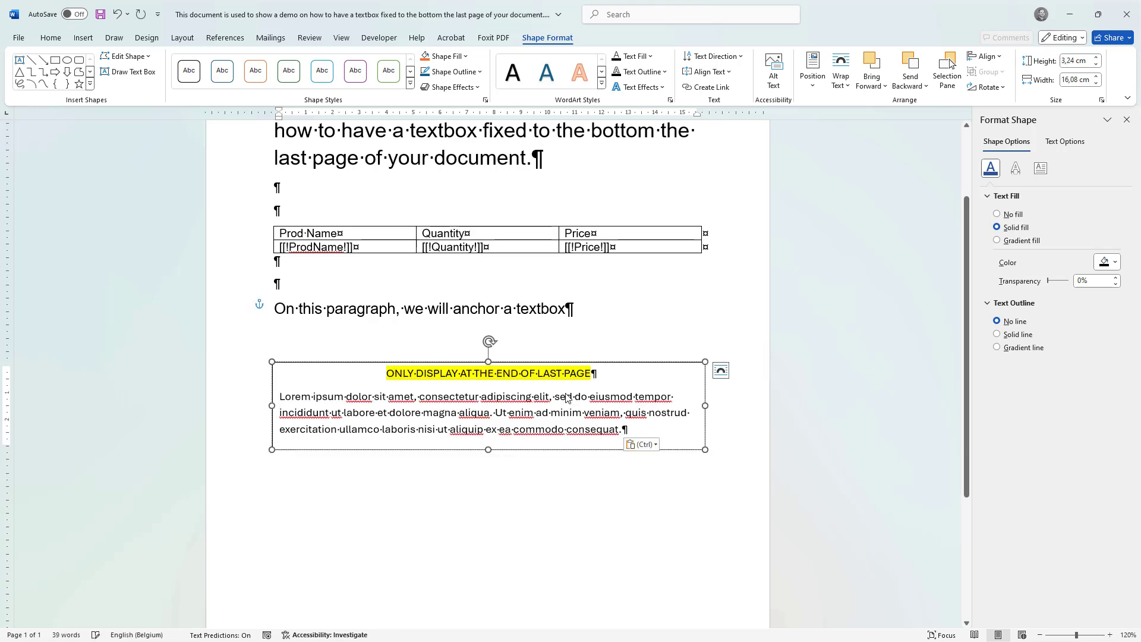
- In the text box's layout options, set its height to absolute at 3,24 cm
right_click(369, 362)
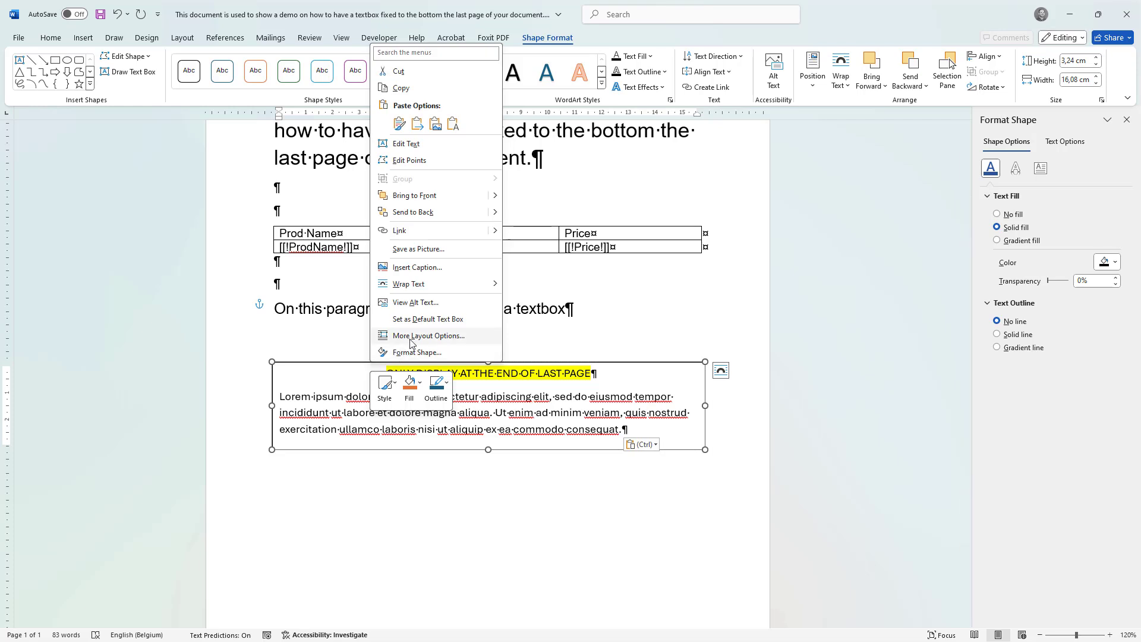
left_click(412, 336)
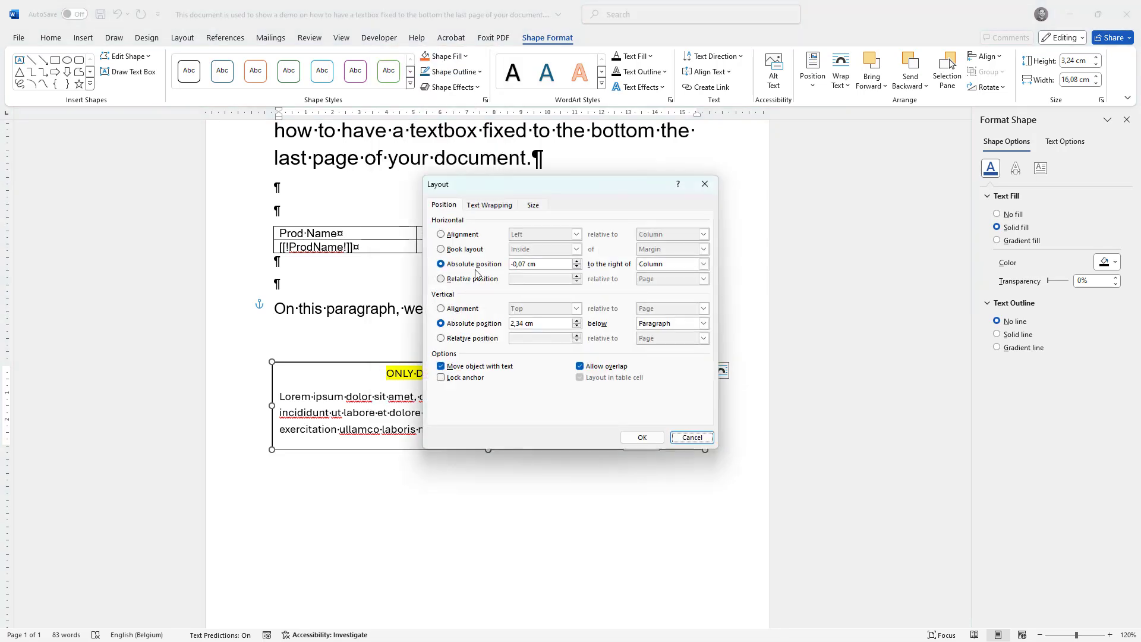
left_click(533, 206)
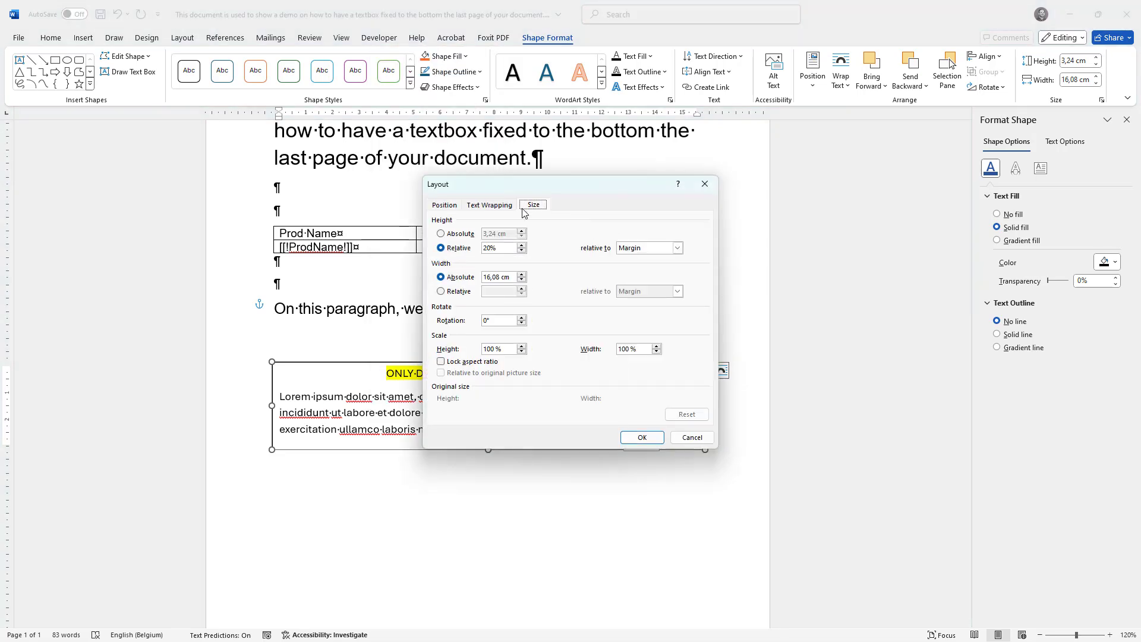
left_click(470, 234)
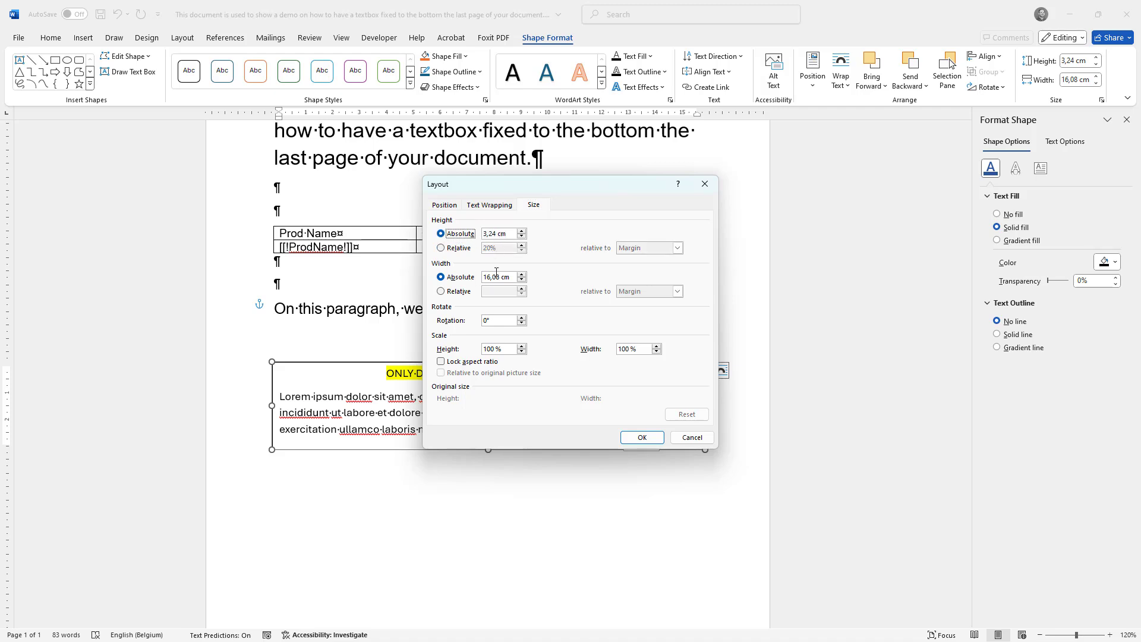
- In the text box's layout position settings, set its horizontal alignment to Centered relative to Page
left_click(445, 204)
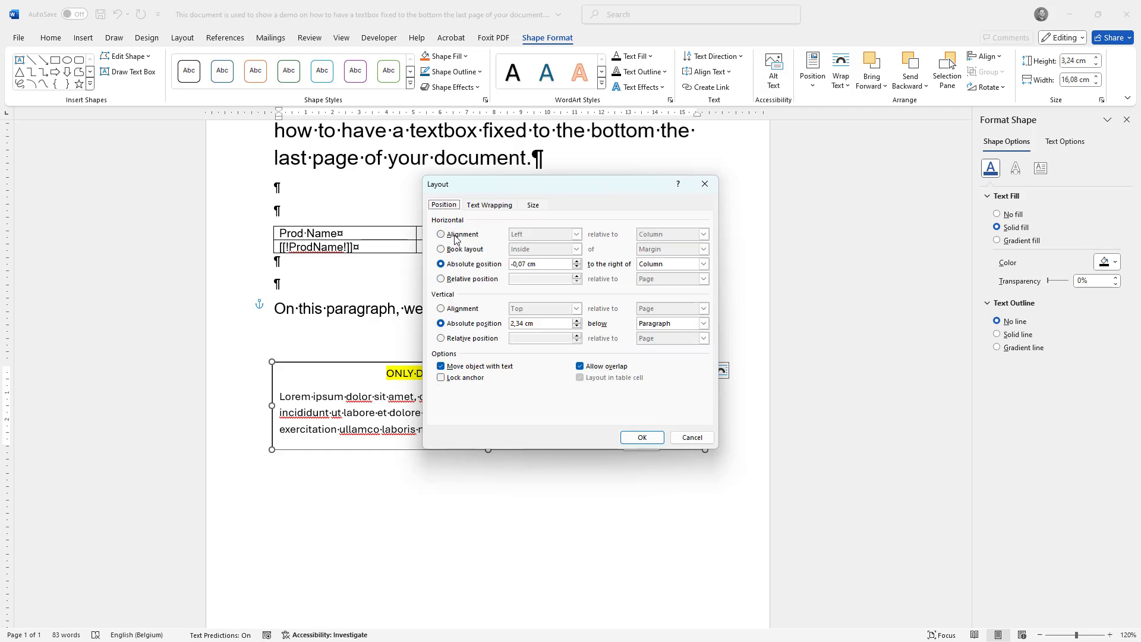
left_click(455, 238)
left_click(563, 235)
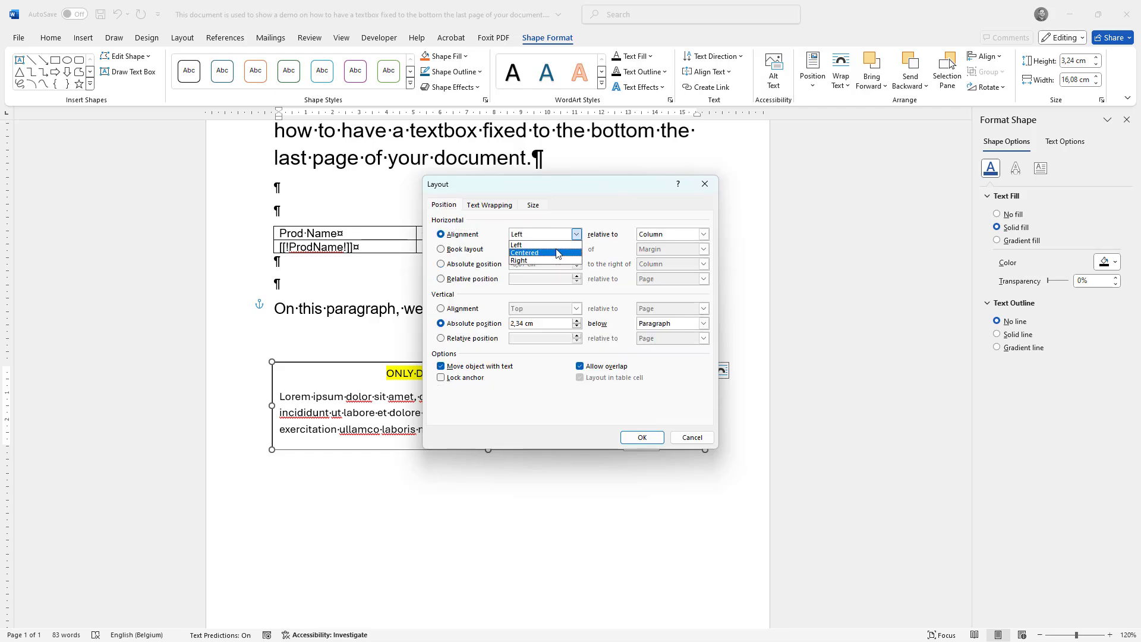
left_click(557, 253)
left_click(703, 234)
left_click(656, 255)
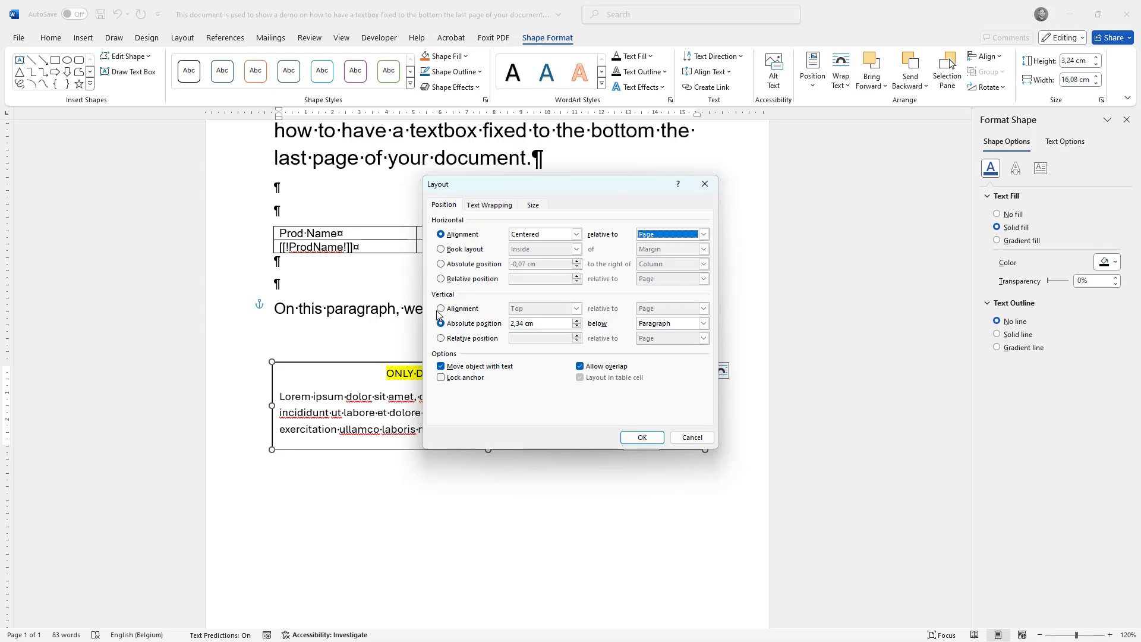
- Set the text box's vertical alignment to Bottom relative to Page and apply the layout settings
left_click(464, 309)
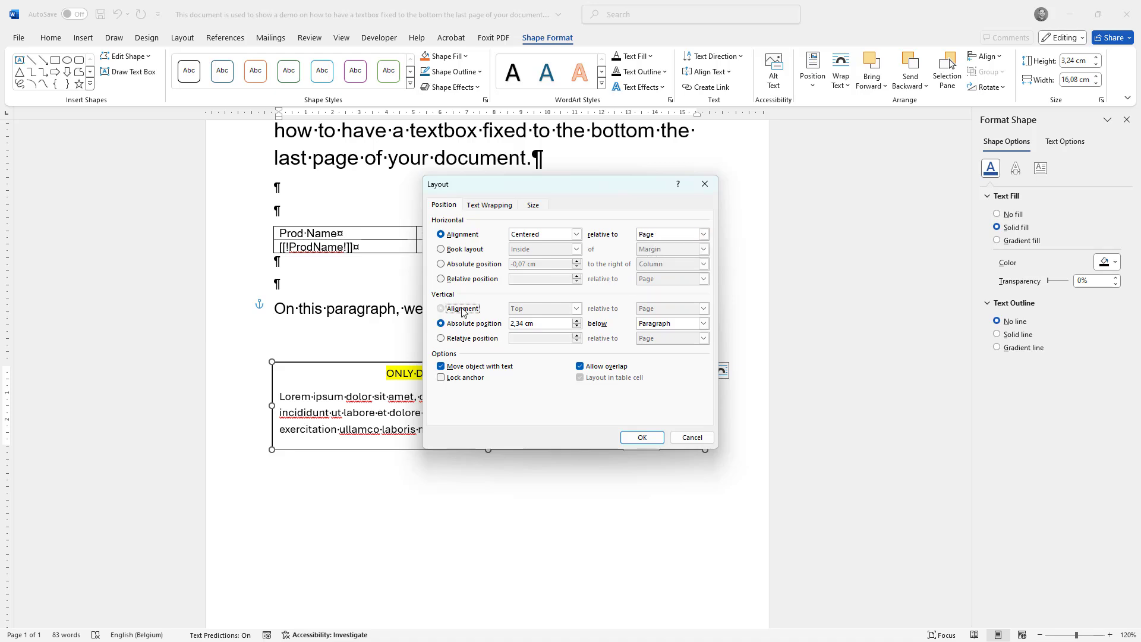
left_click(542, 308)
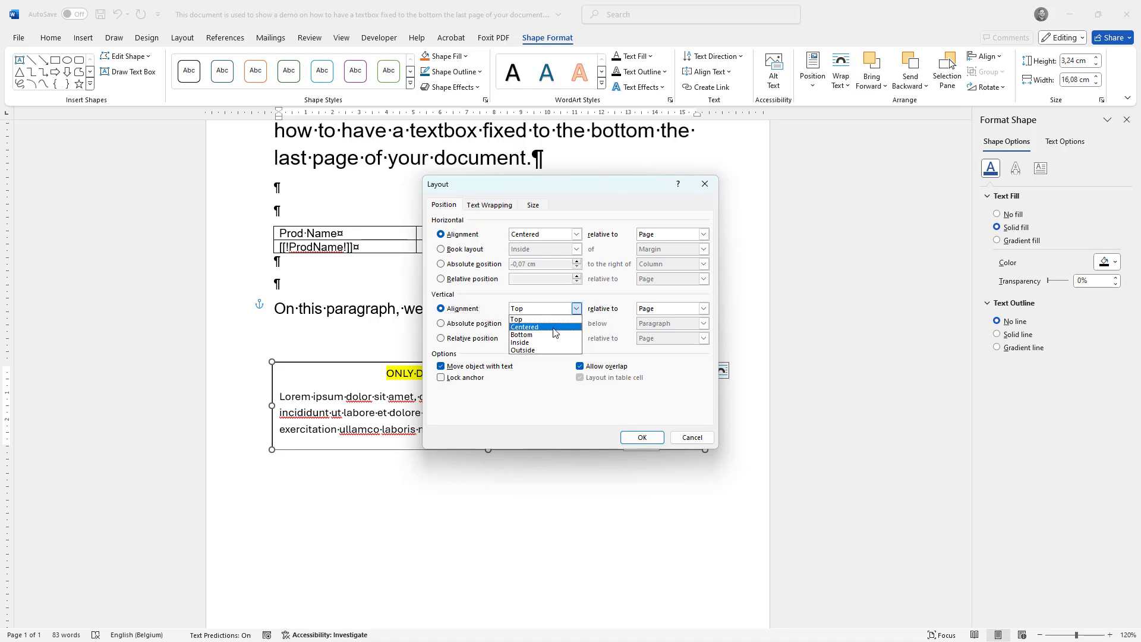
left_click(553, 336)
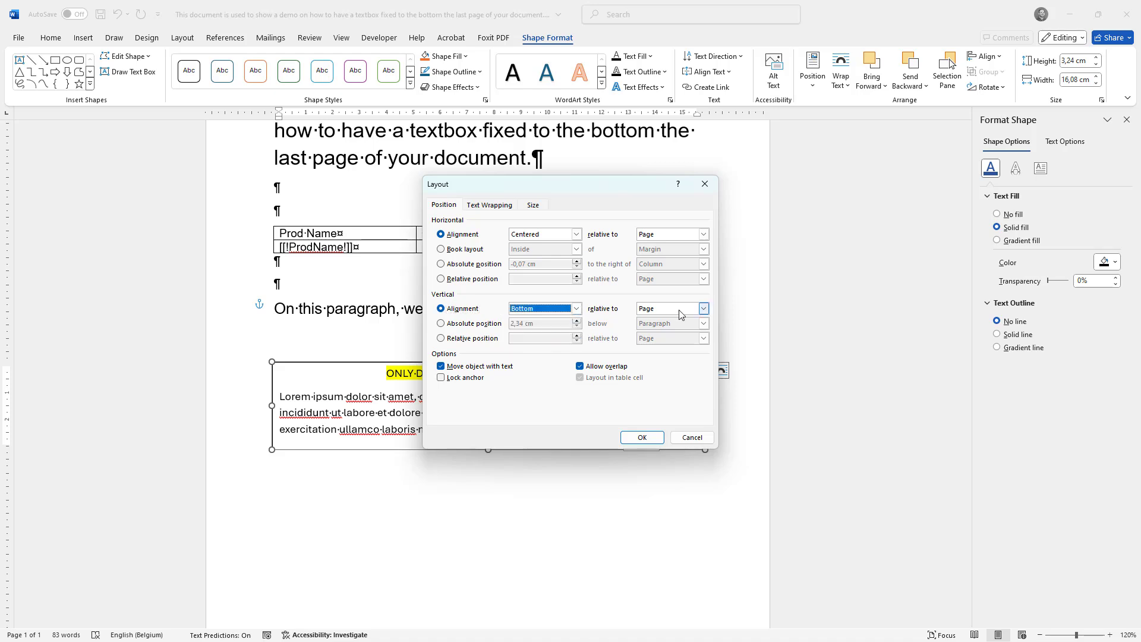
left_click(642, 437)
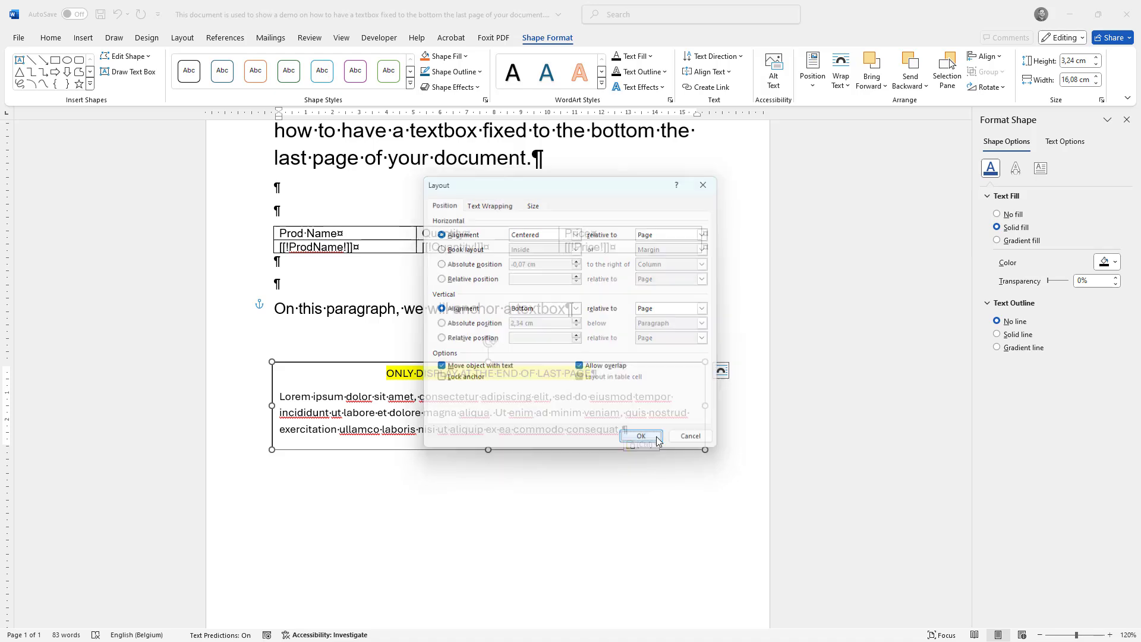
- Check the text box's placement on the page and select it to inspect which paragraph it is anchored to
scroll(357, 359, "down", 5)
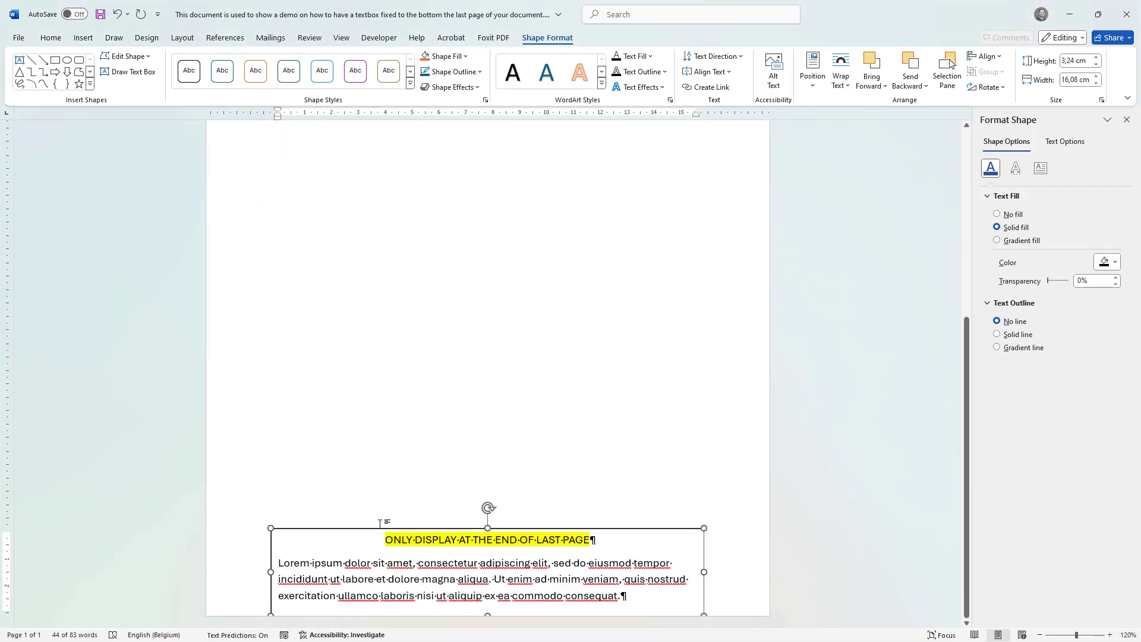
scroll(373, 511, "up", 5)
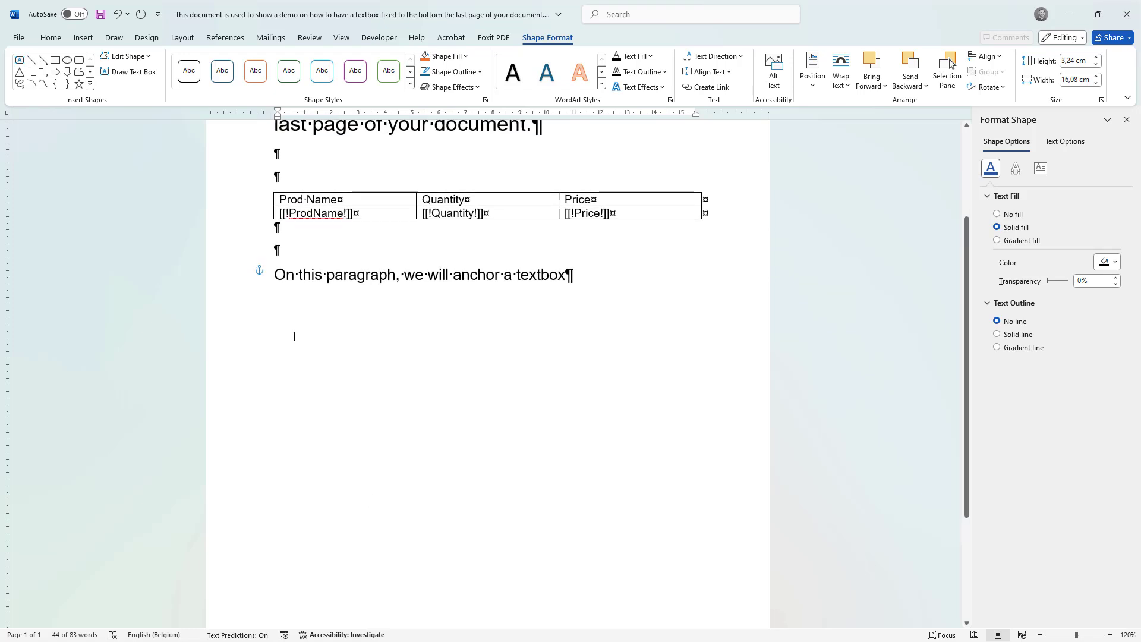
scroll(295, 343, "down", 3, "ctrl")
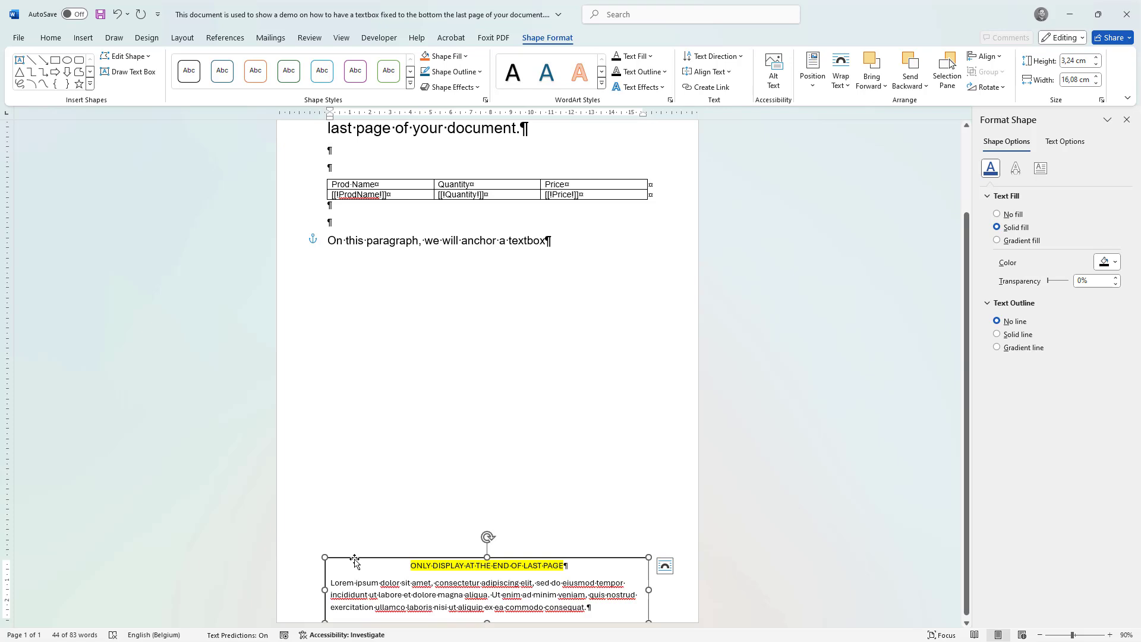
left_click(382, 500)
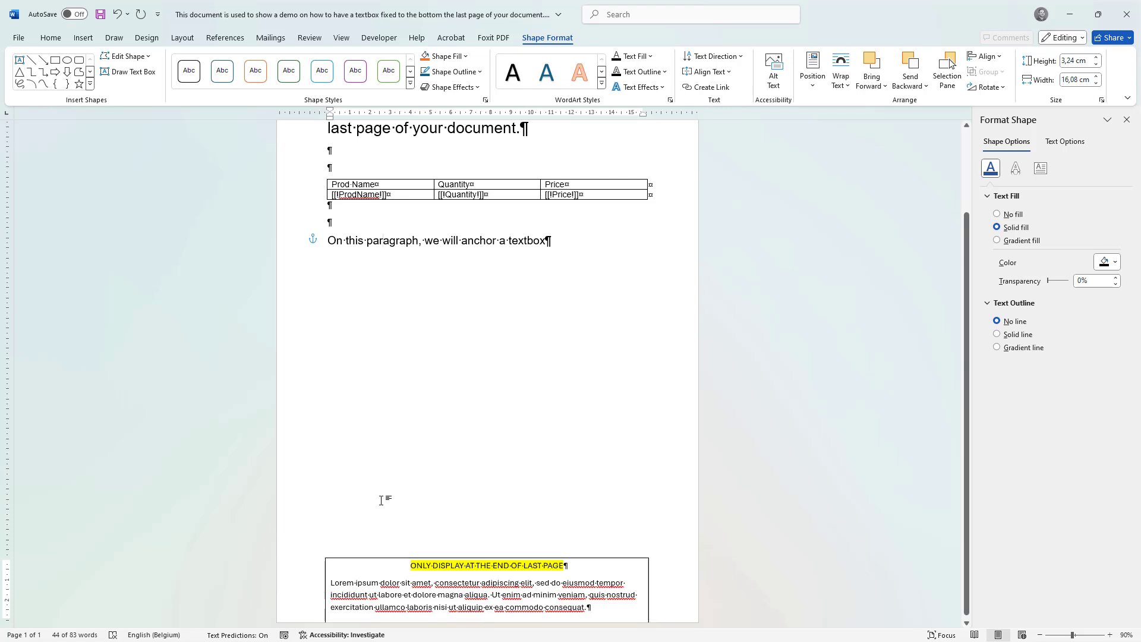
left_click(387, 562)
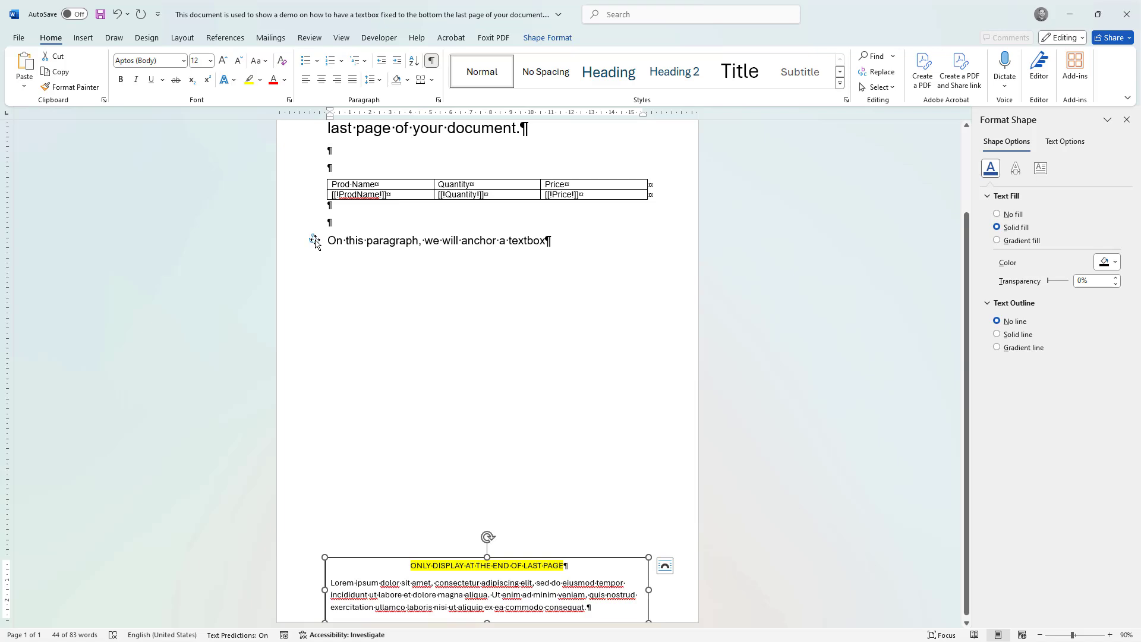
- Insert five blank lines and a page break above the anchor paragraph to test how the text box follows it
left_click(363, 223)
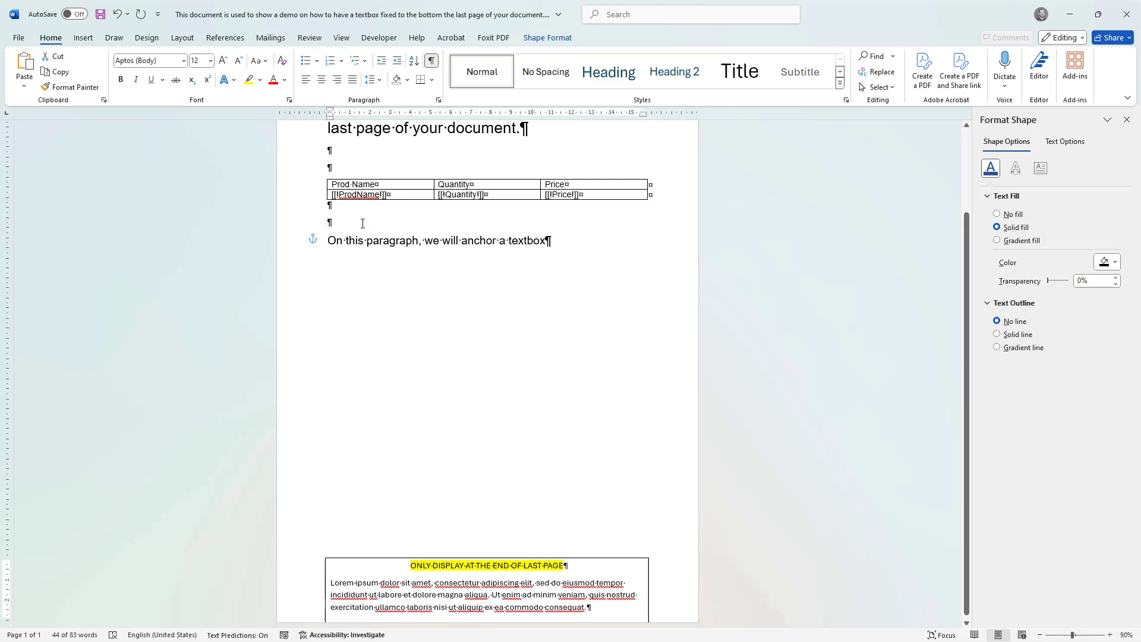
key("Return")
key("Return")
key("Return")
key("Return")
key("Return")
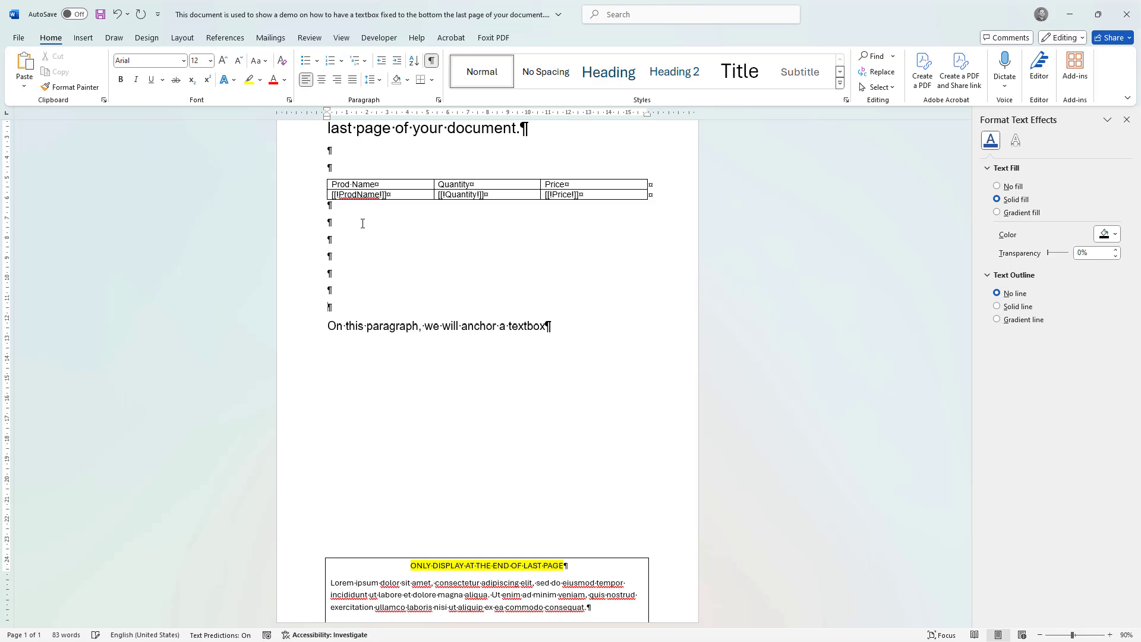
key("ctrl+Return")
- Compare both pages to examine where the anchor paragraph and the text box sit after the page break
scroll(604, 324, "down", 2)
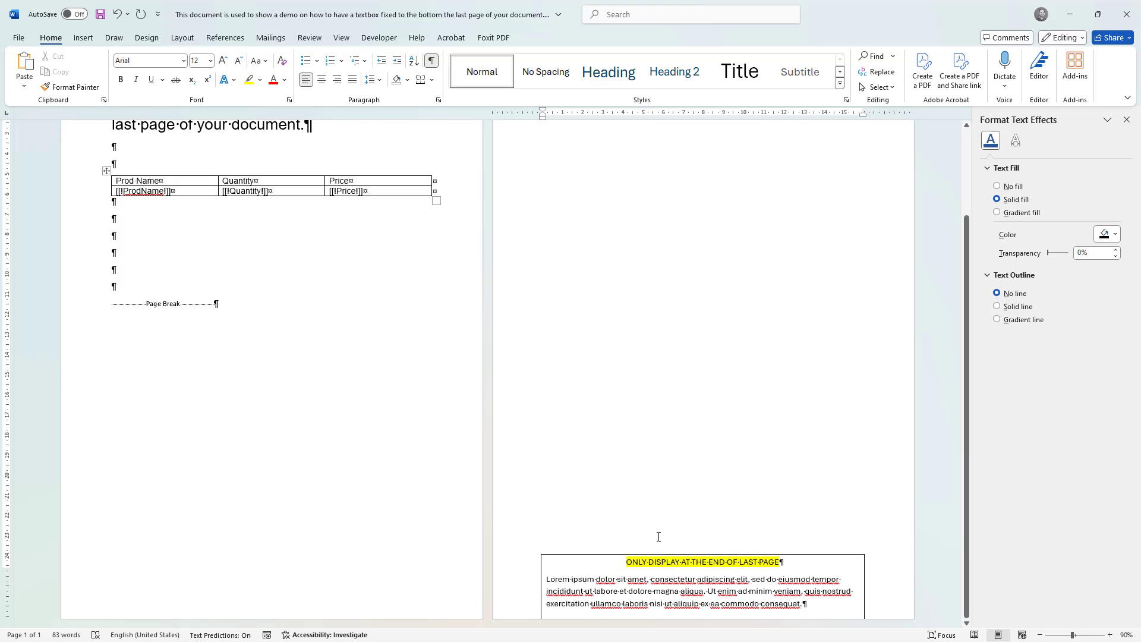
scroll(644, 510, "up", 2)
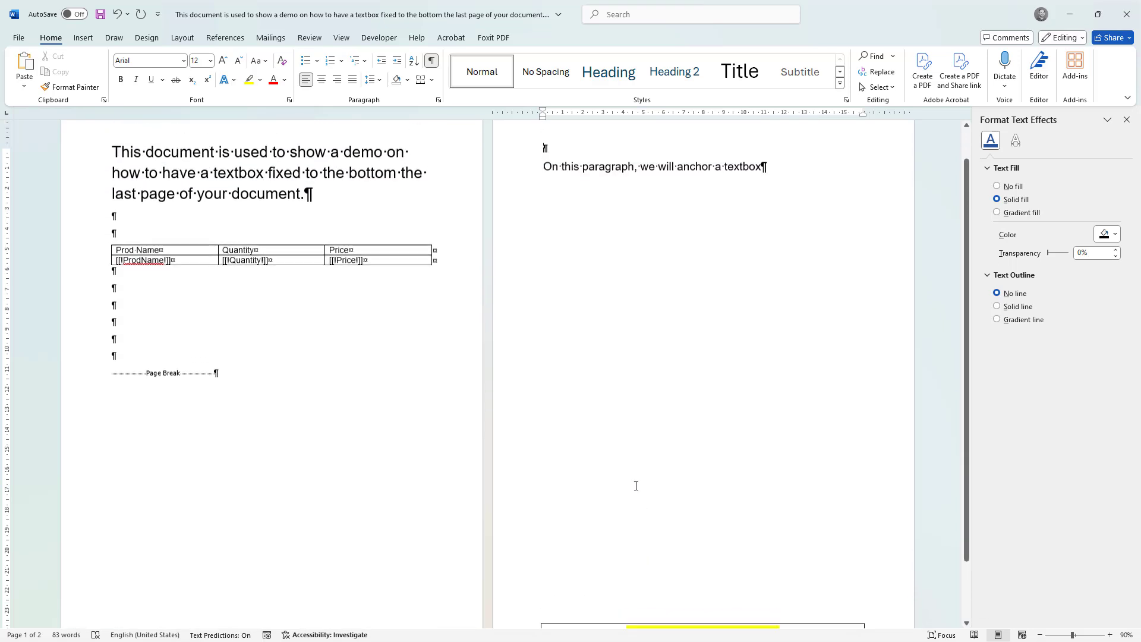
scroll(630, 412, "down", 2)
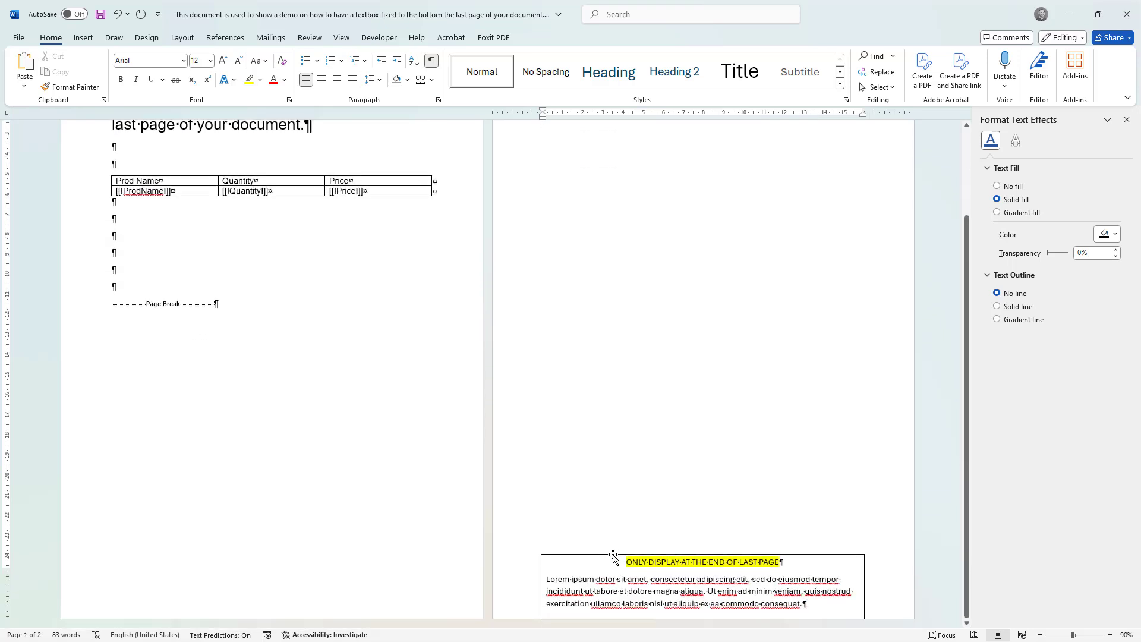
left_click(614, 556)
scroll(543, 176, "up", 2)
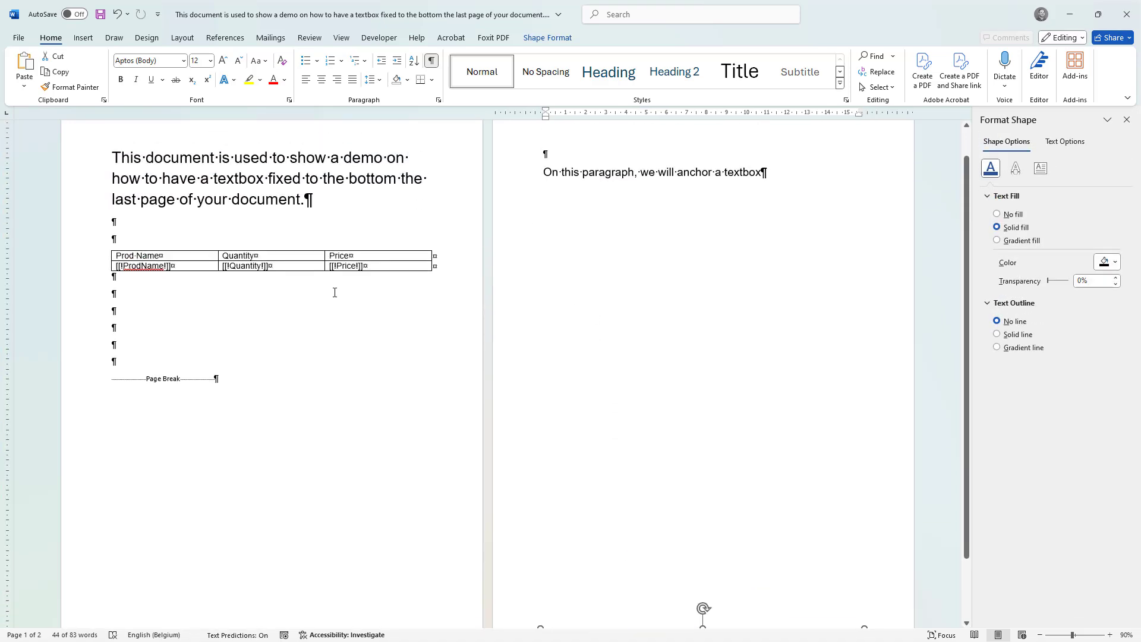
- Remove the test page break and the extra blank lines above the anchor paragraph
key("Escape")
key("BackSpace")
key("BackSpace")
key("BackSpace")
key("BackSpace")
key("BackSpace")
key("BackSpace")
key("BackSpace")
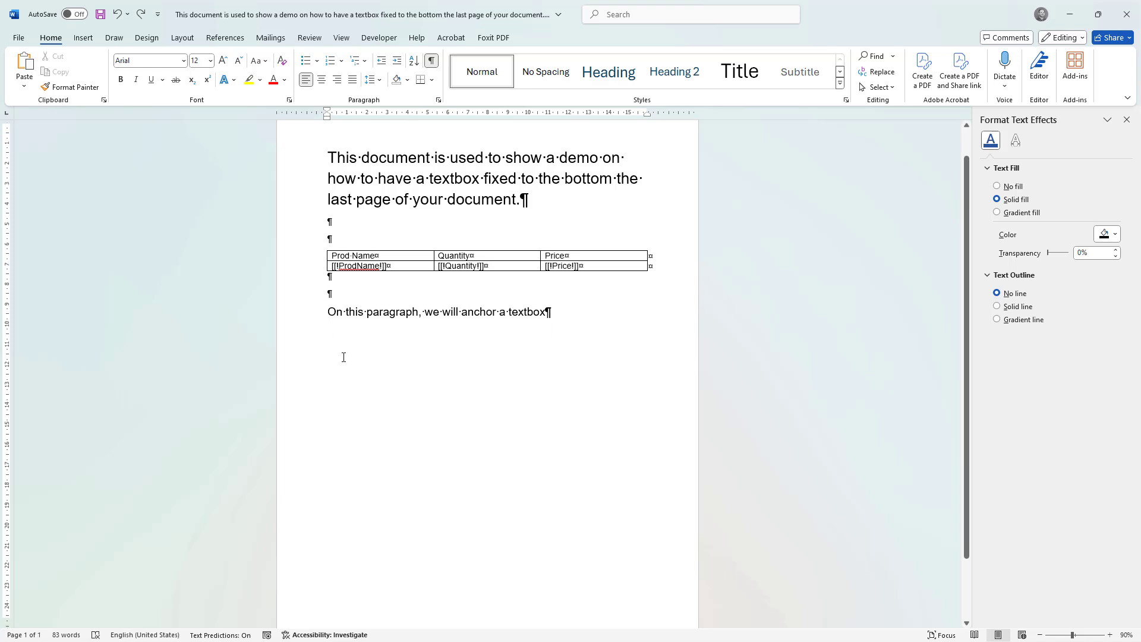
- Format the text box at the end of the page with No line and No fill
scroll(351, 416, "down", 2)
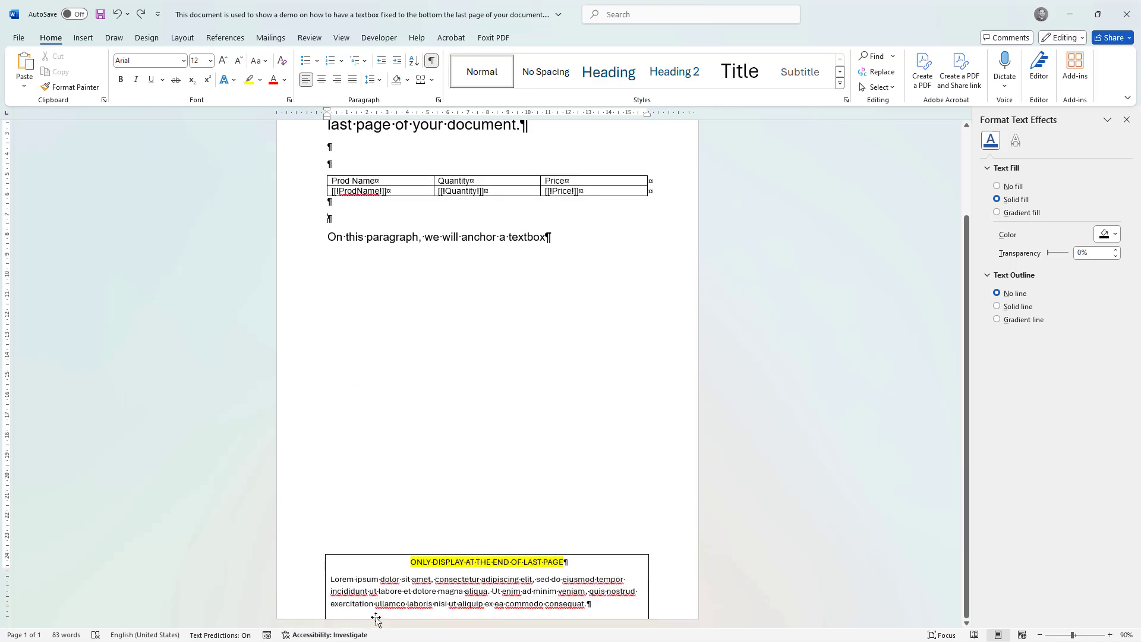
left_click(368, 557)
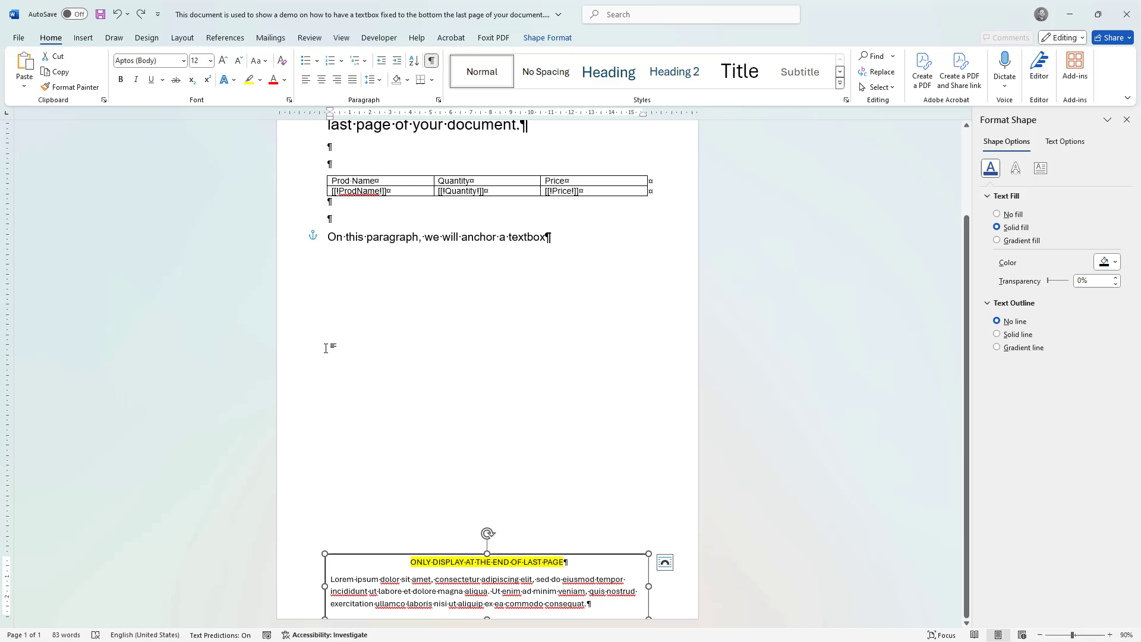
right_click(404, 554)
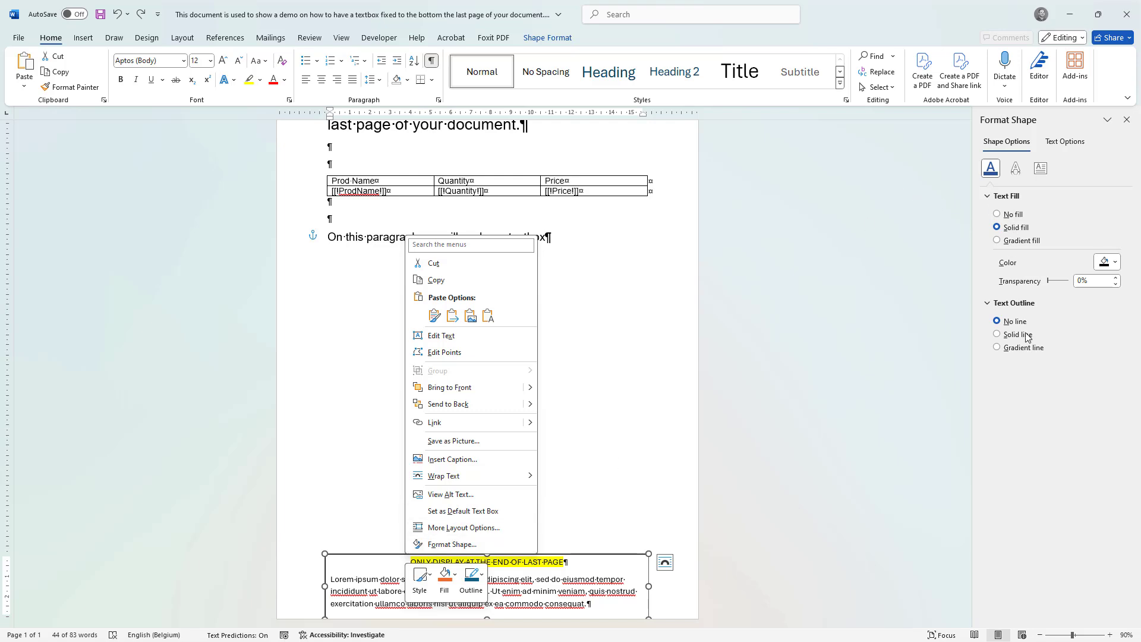
left_click(597, 557)
right_click(595, 554)
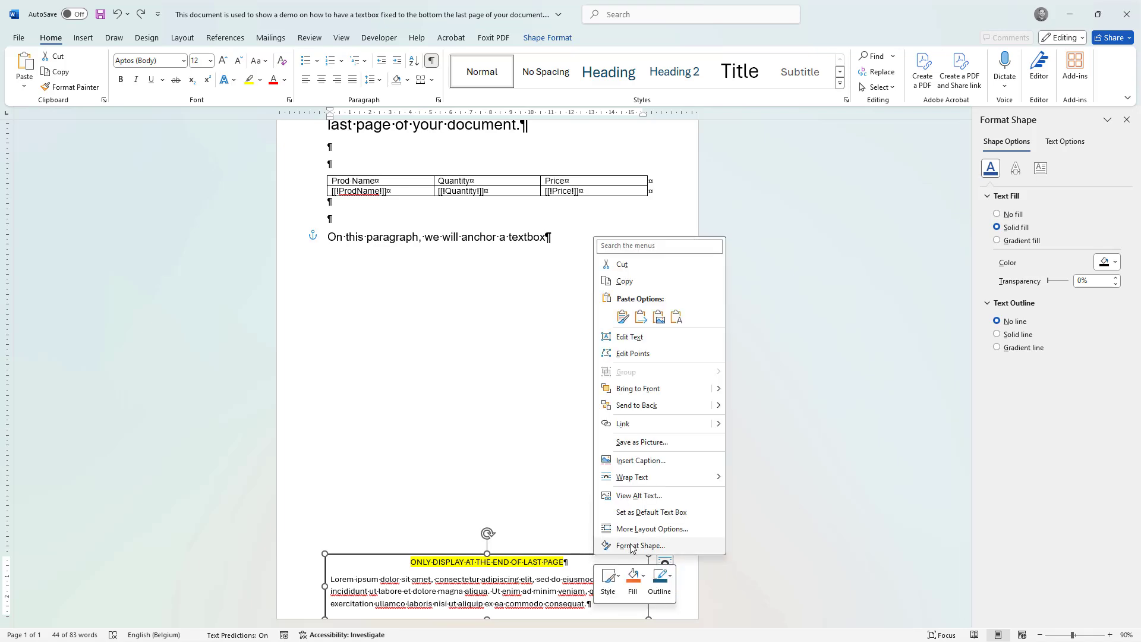
left_click(631, 547)
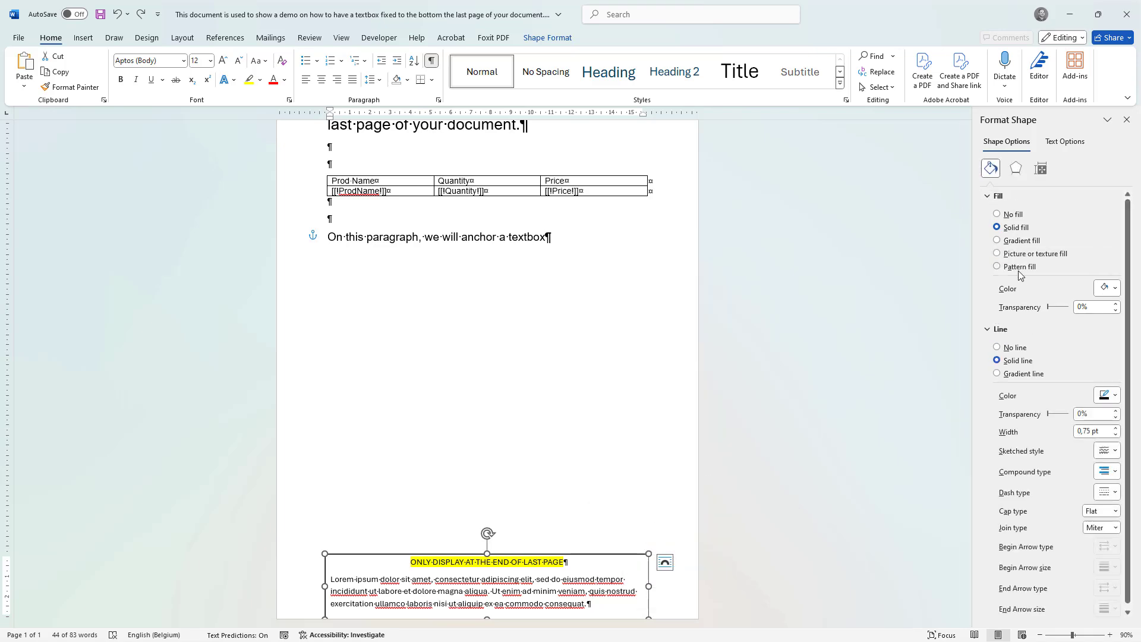
left_click(1010, 347)
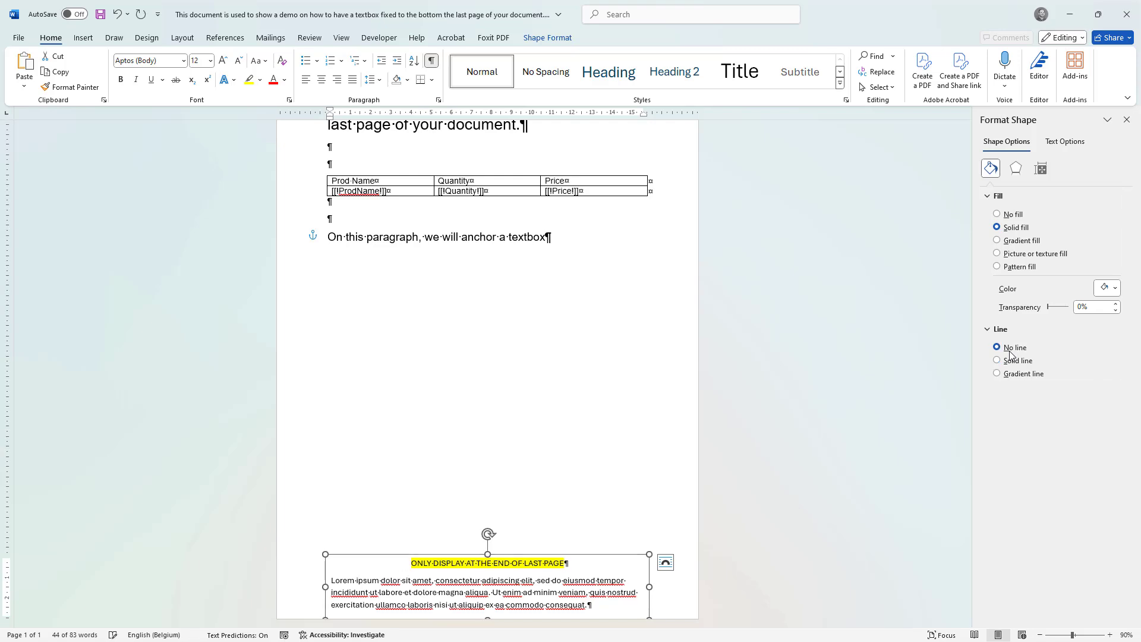
left_click(1006, 216)
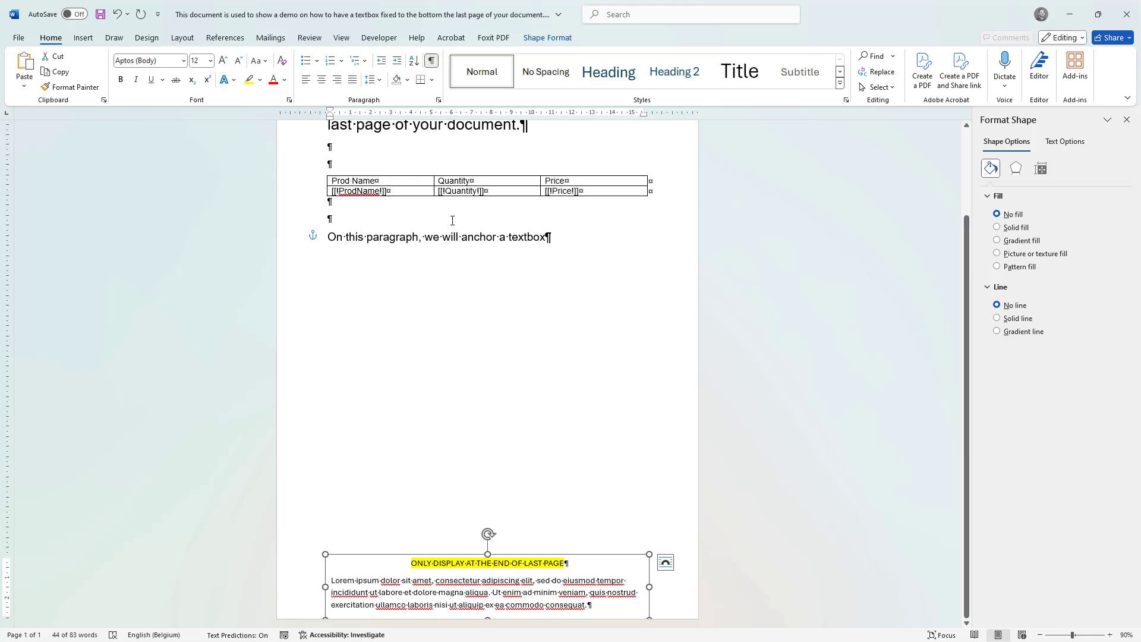
- Review the text box's wrapping and position options, close them, and deselect the text box
left_click(666, 562)
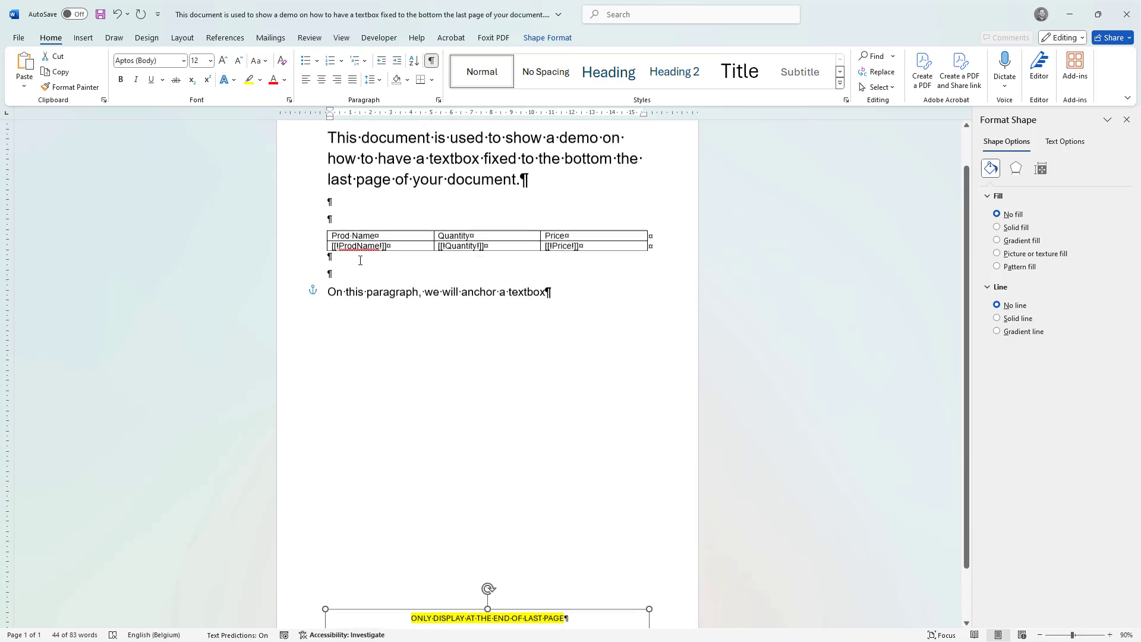
scroll(365, 262, "down", 2)
left_click(665, 562)
left_click(341, 219)
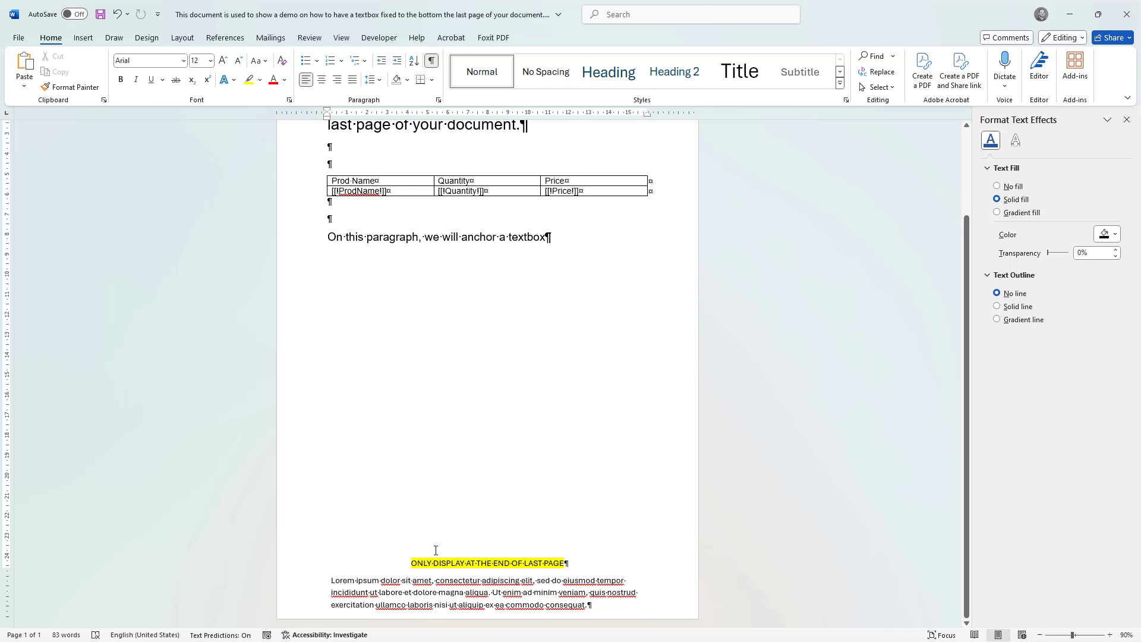
- Switch to the browser and open the "Textbox fixed to end of page" document configuration in PDF Butler
key("alt+Tab")
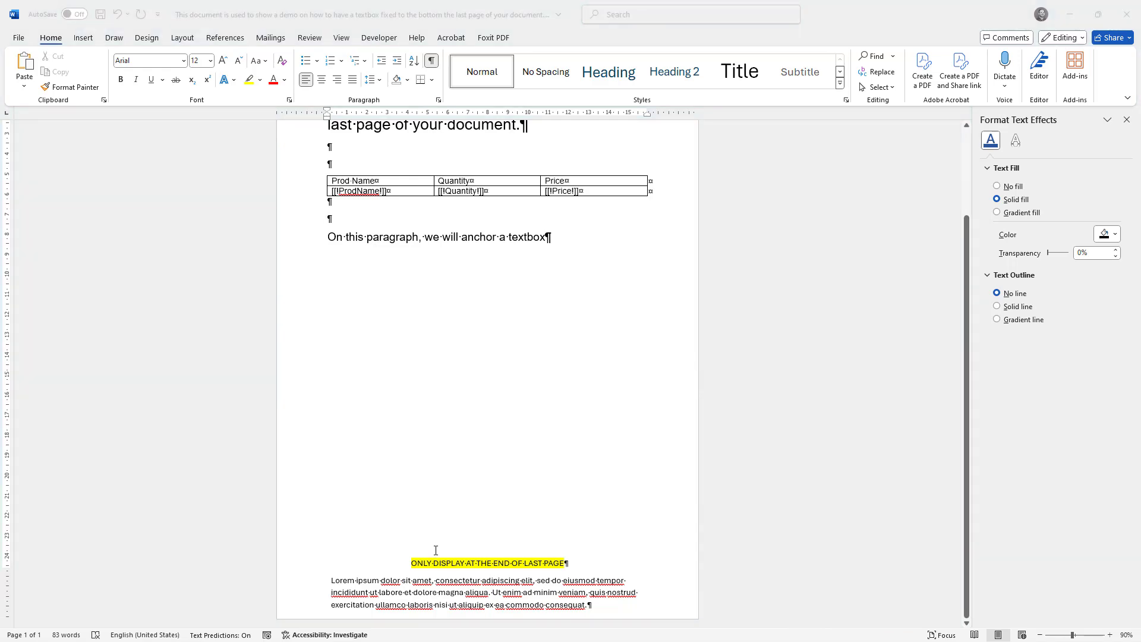
key("alt+Tab")
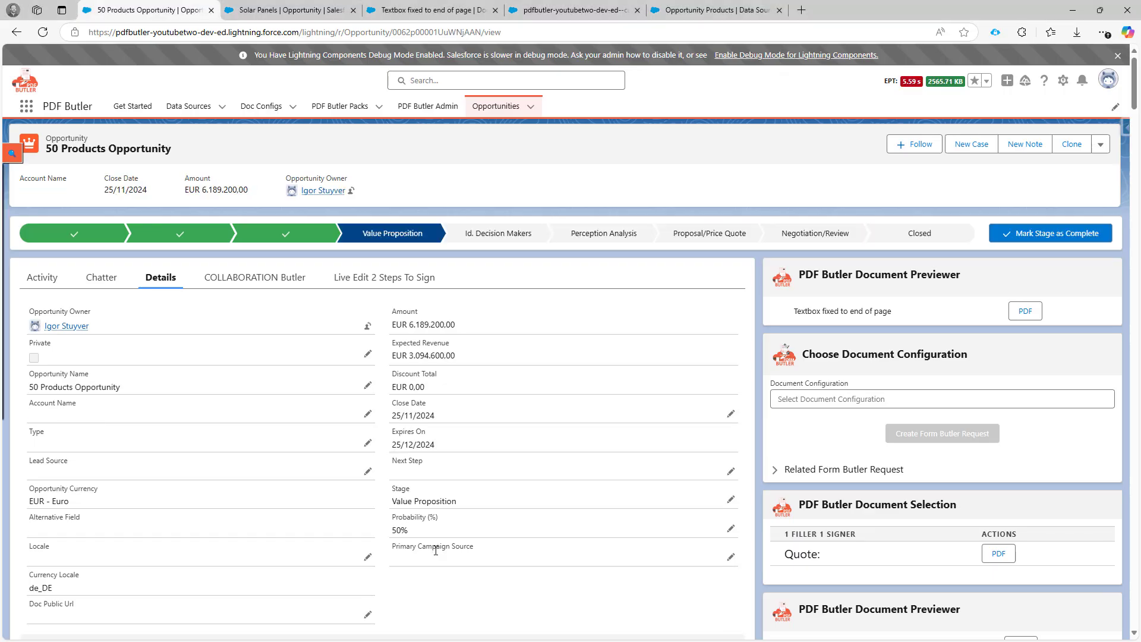
left_click(547, 16)
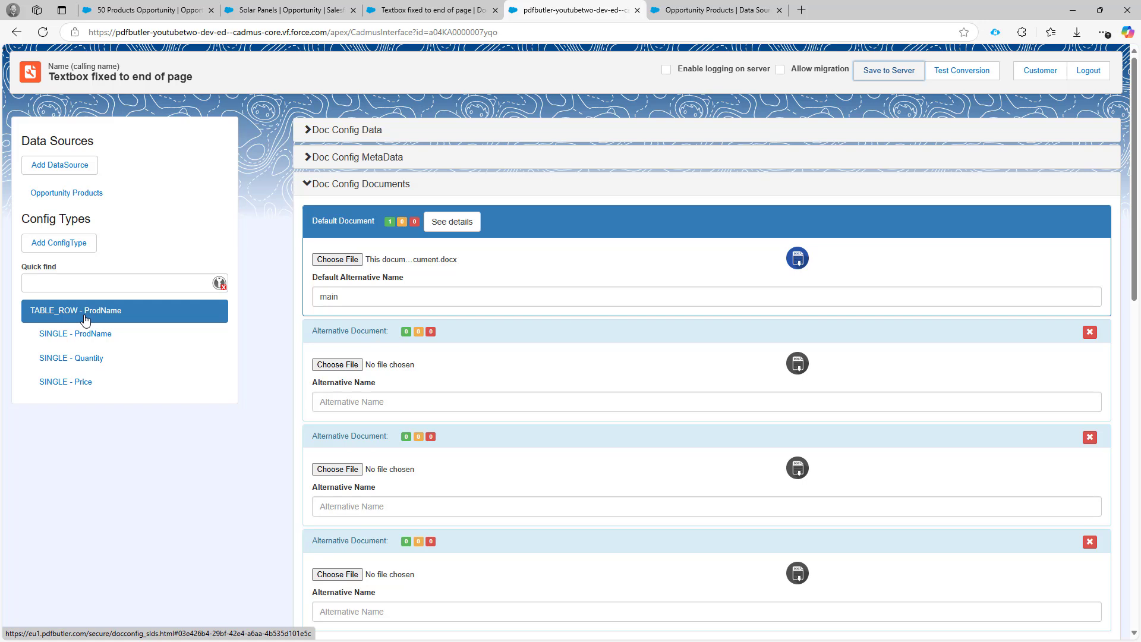
- Preview the "Textbox fixed to end of page" PDF from the 50 Products Opportunity, inspect its last page, and close the preview
left_click(175, 17)
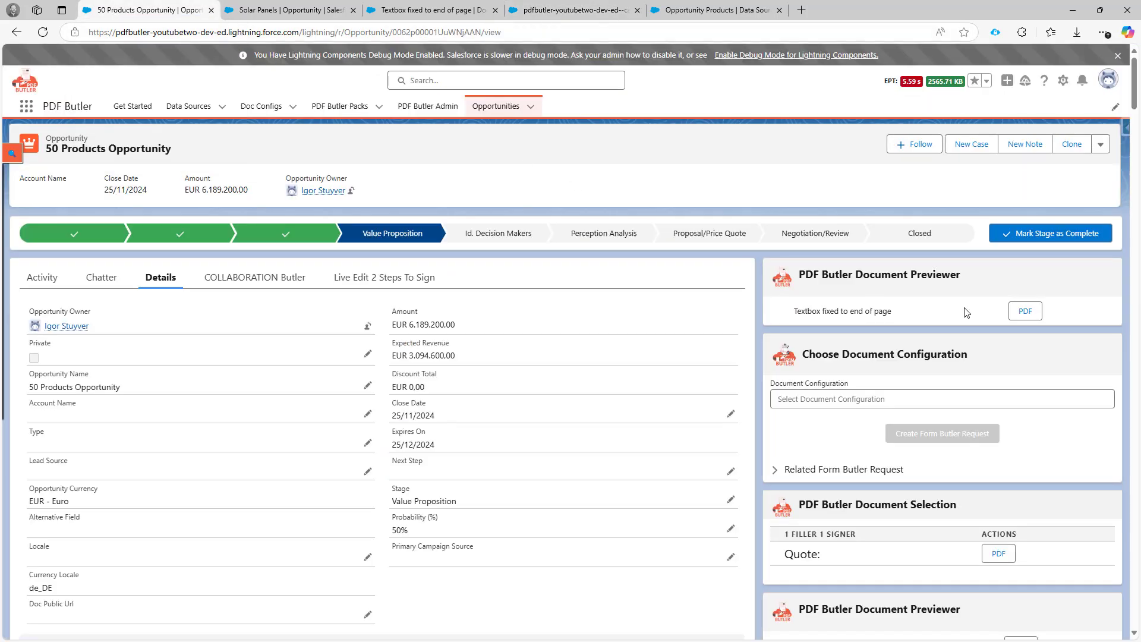
left_click(1023, 312)
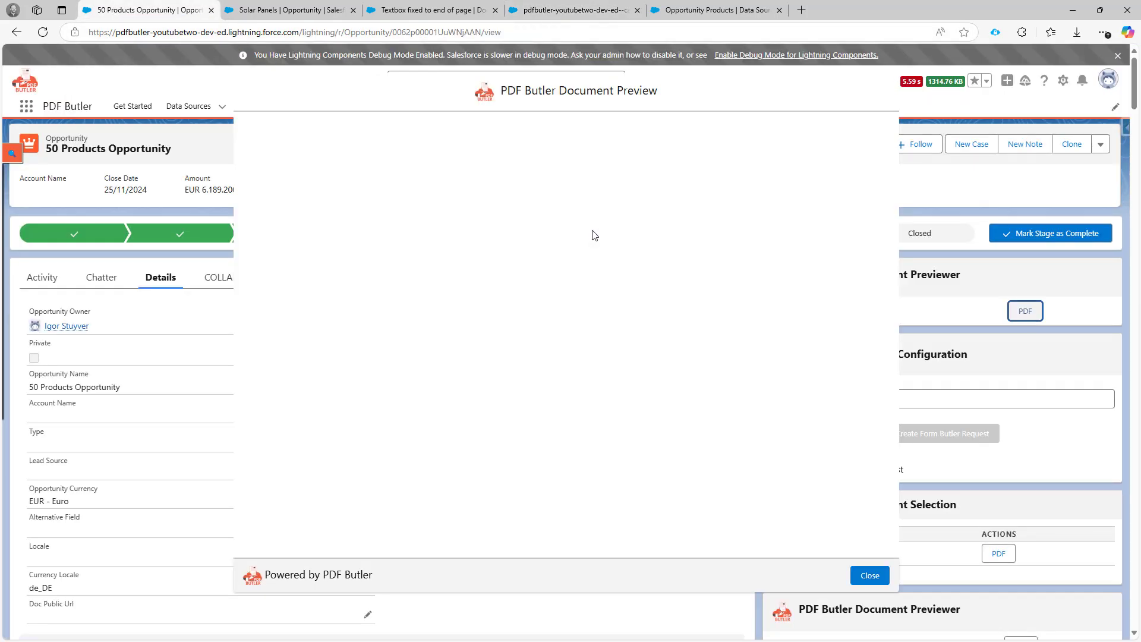
scroll(516, 259, "down", 10)
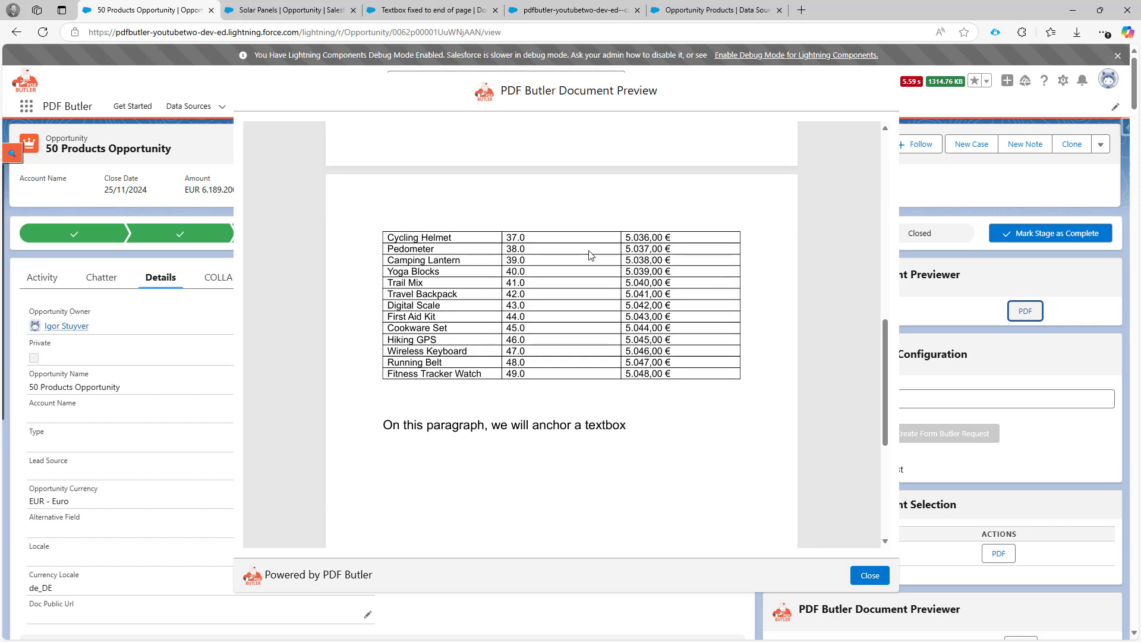
scroll(516, 259, "down", 5)
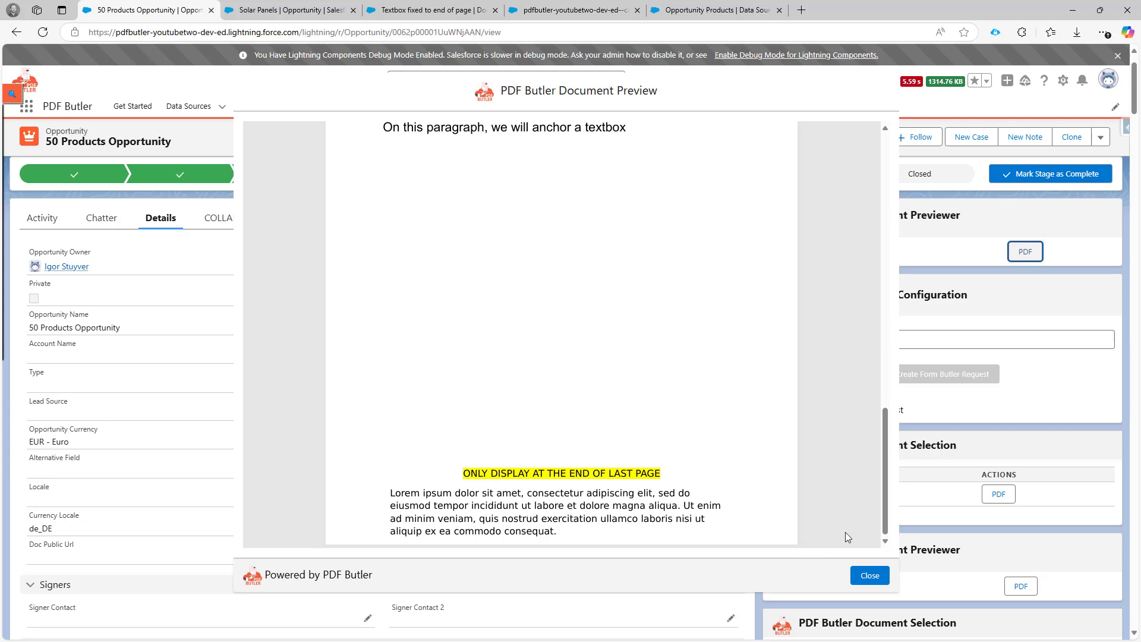
left_click(870, 575)
- Preview the "Textbox fixed to end of page" PDF from the Solar Panels opportunity and inspect the end of its last page
left_click(327, 10)
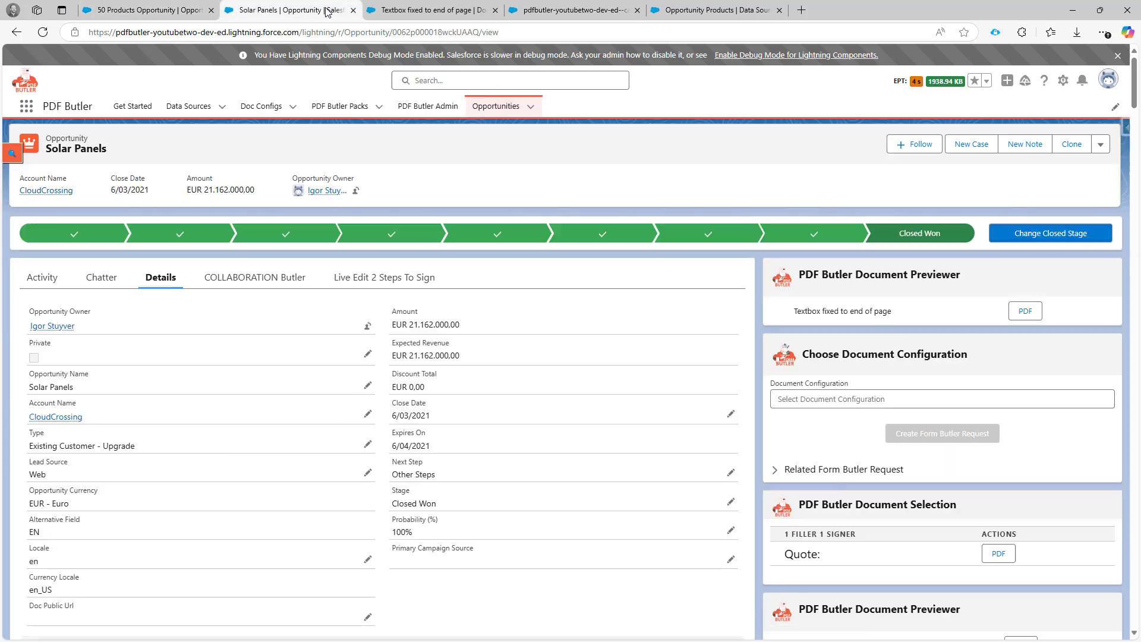
left_click(1024, 311)
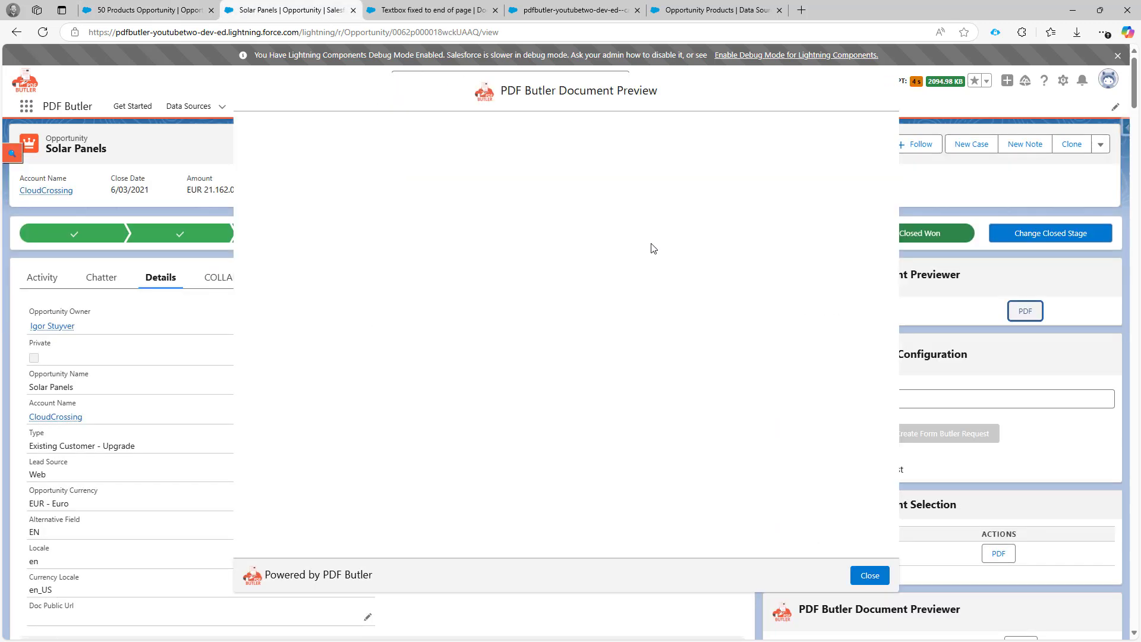
scroll(594, 431, "down", 4)
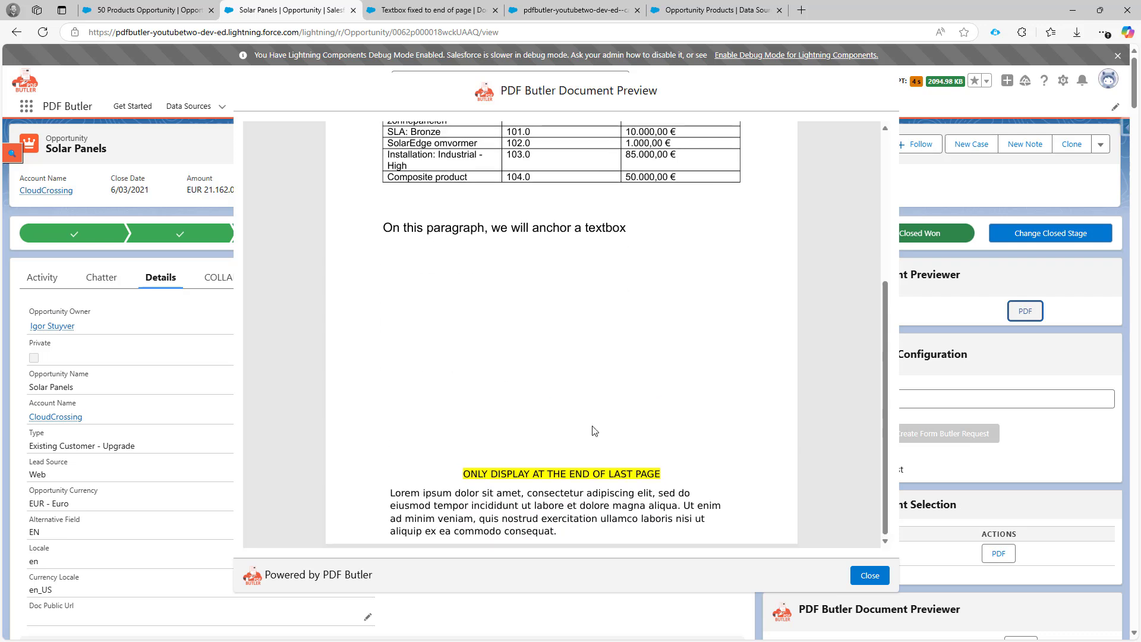